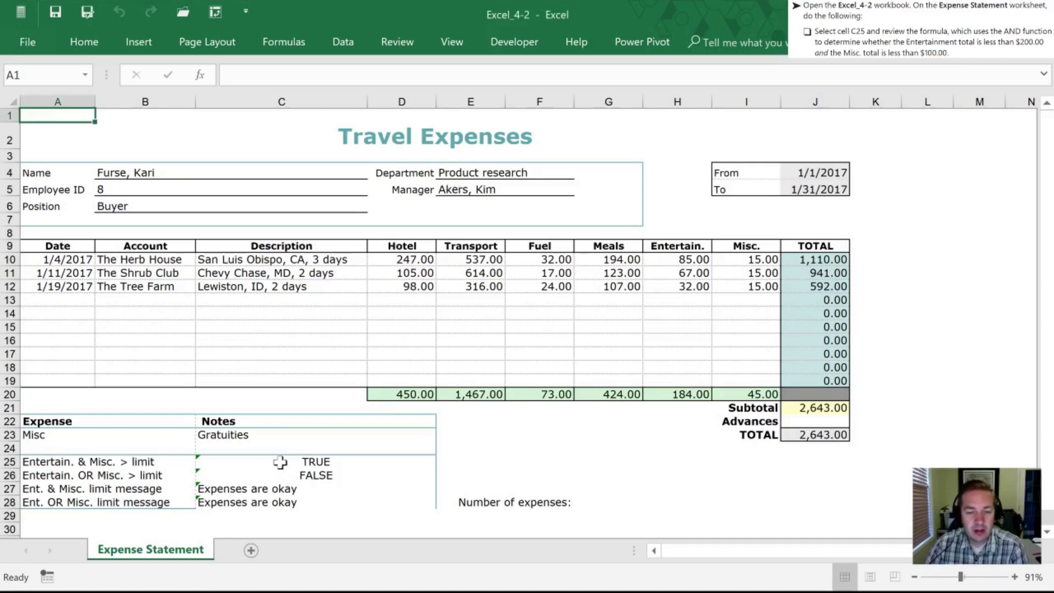
# Delete the old formulas in C25:C28 and reselect C25.
pyautogui.moveTo(264, 462); pyautogui.dragTo(343, 499)
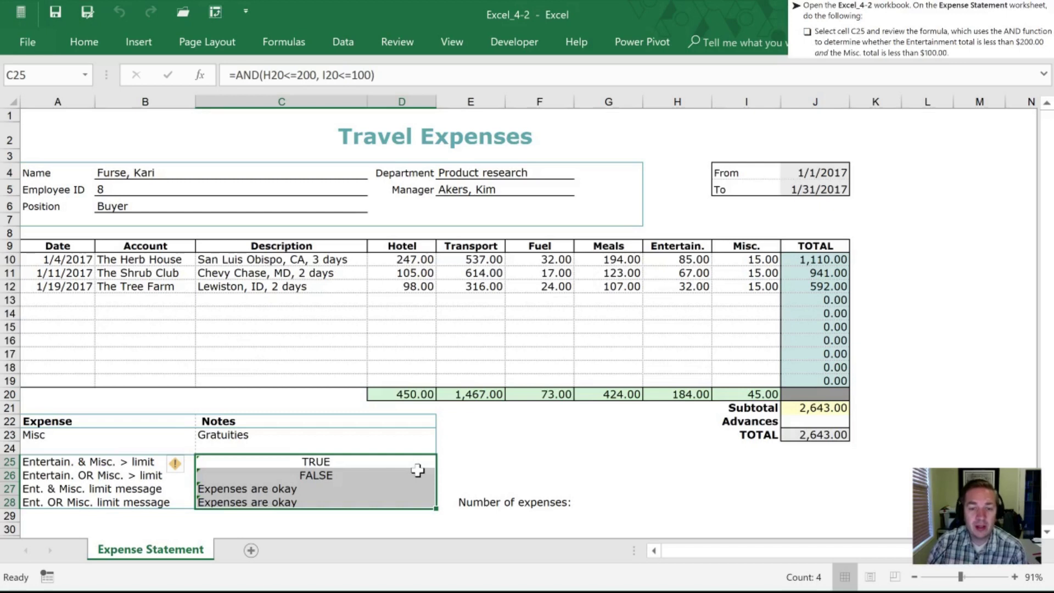
pyautogui.click(294, 473)
pyautogui.moveTo(245, 460); pyautogui.dragTo(273, 497)
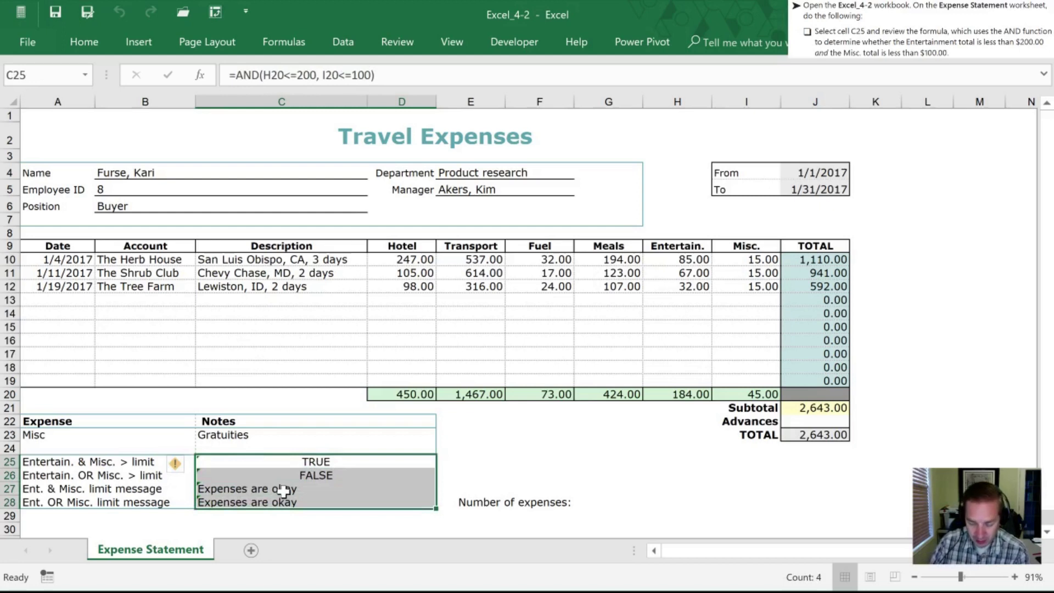
pyautogui.press('Delete')
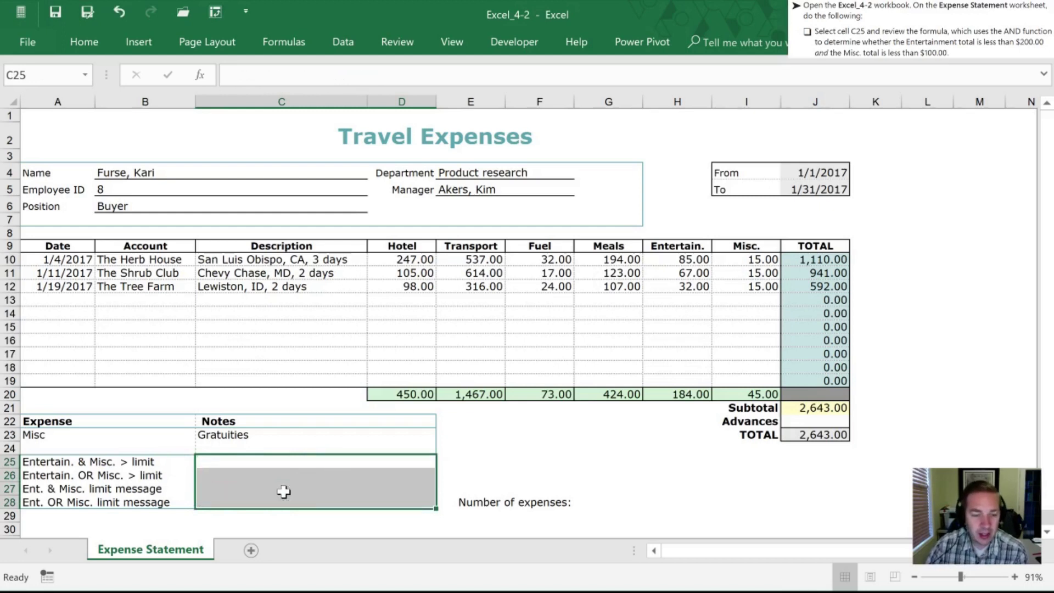
pyautogui.click(270, 488)
pyautogui.click(256, 473)
pyautogui.click(231, 462)
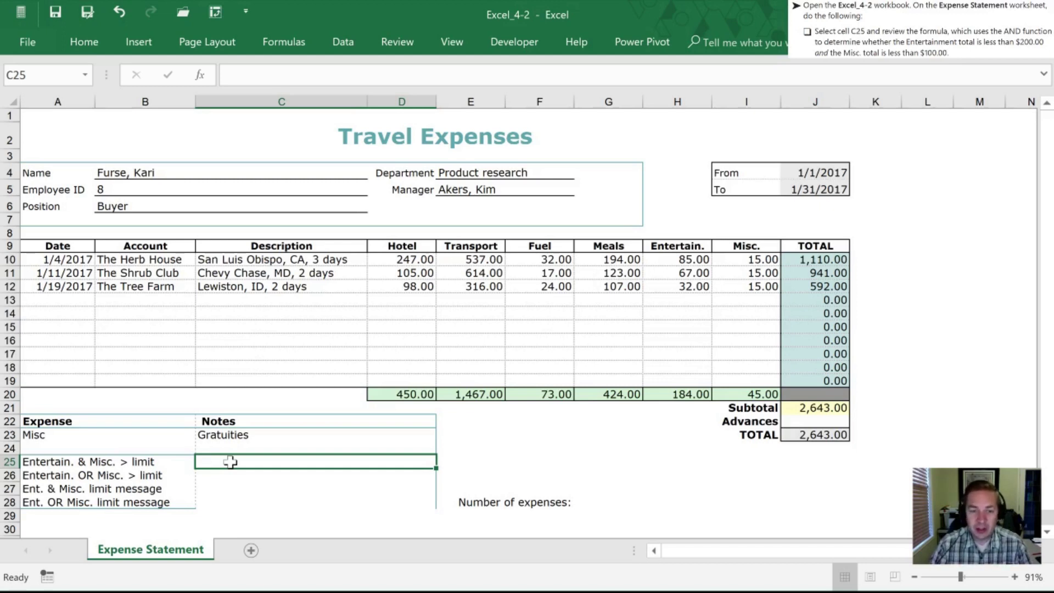
# Enter =AND(H20<200, I20<100) in C25, which returns TRUE.
pyautogui.write('=')
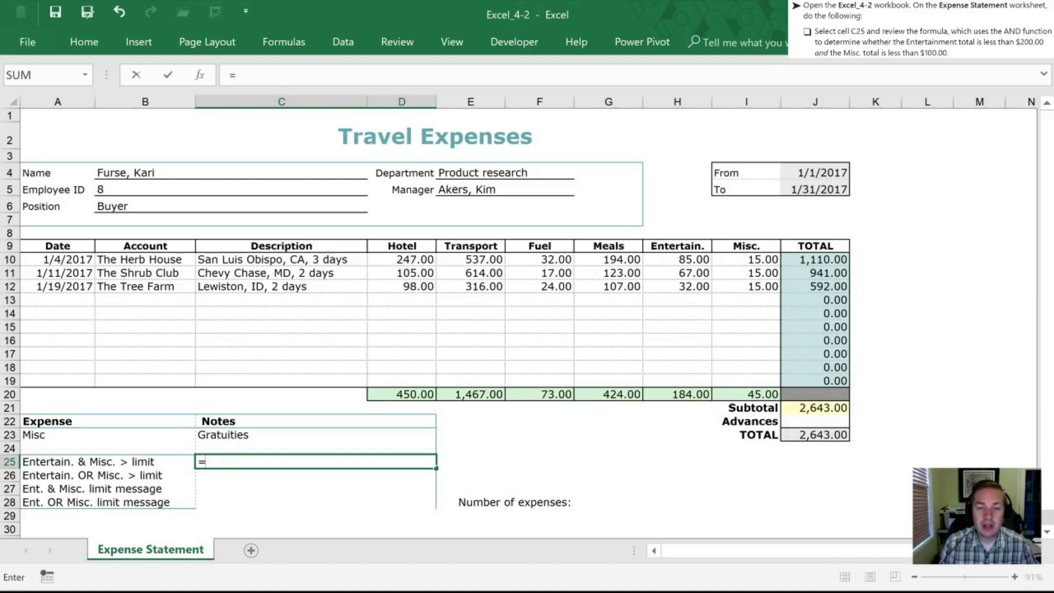
pyautogui.write('and')
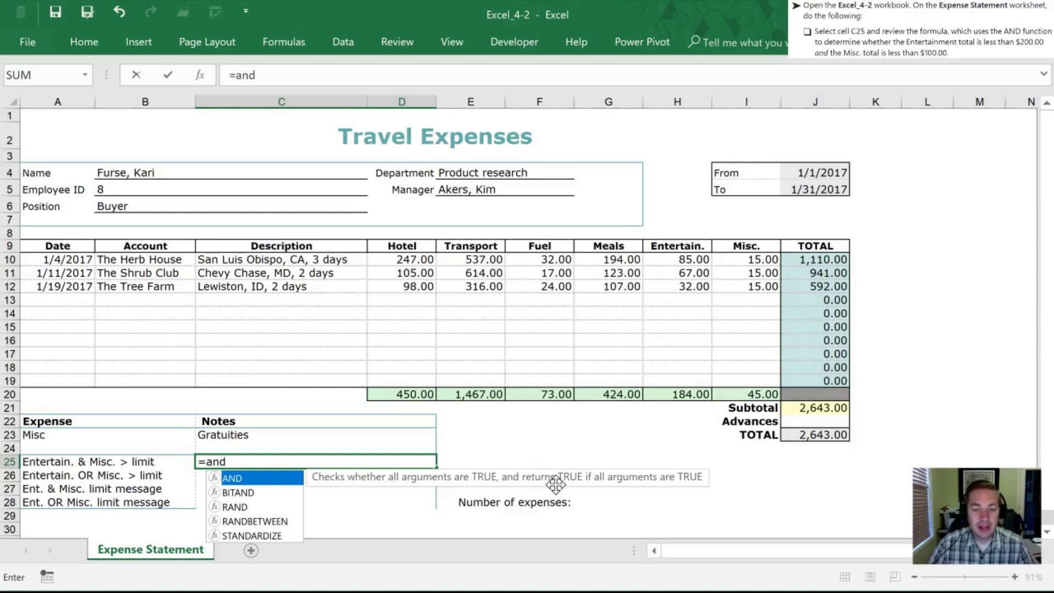
pyautogui.press('Tab')
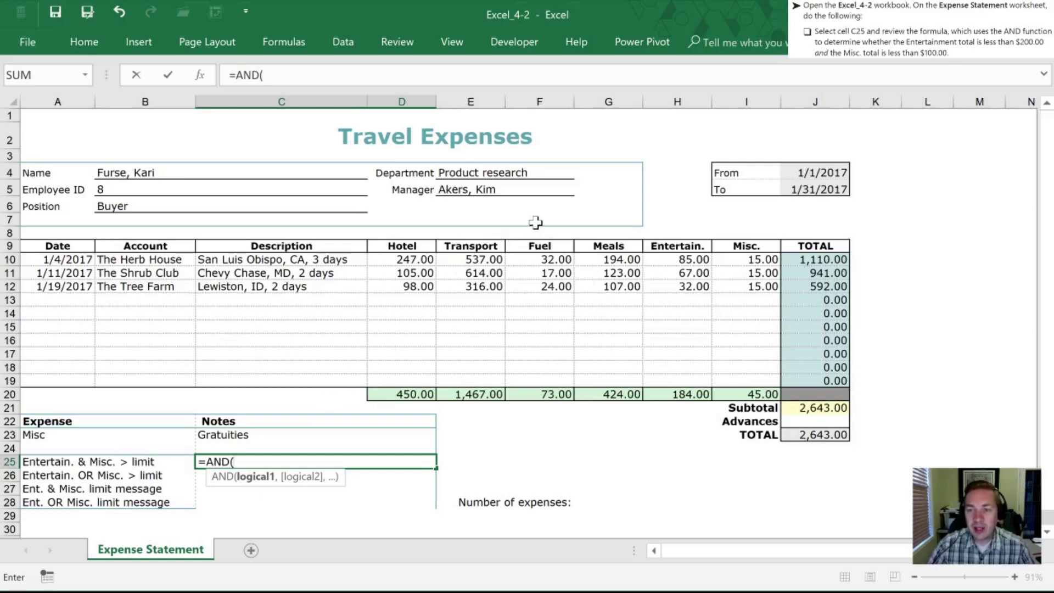
pyautogui.click(664, 392)
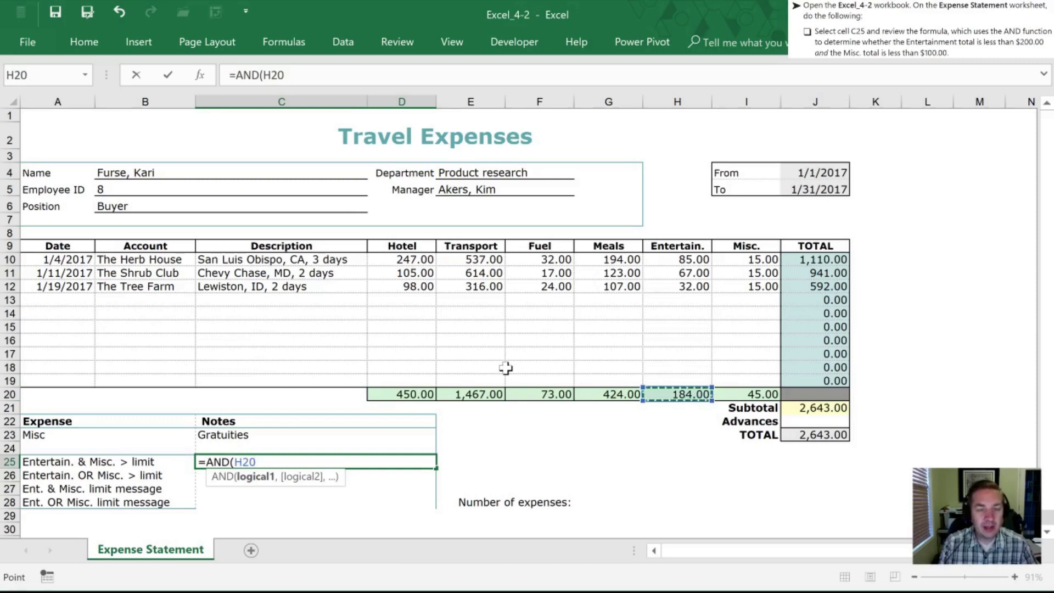
pyautogui.write('<')
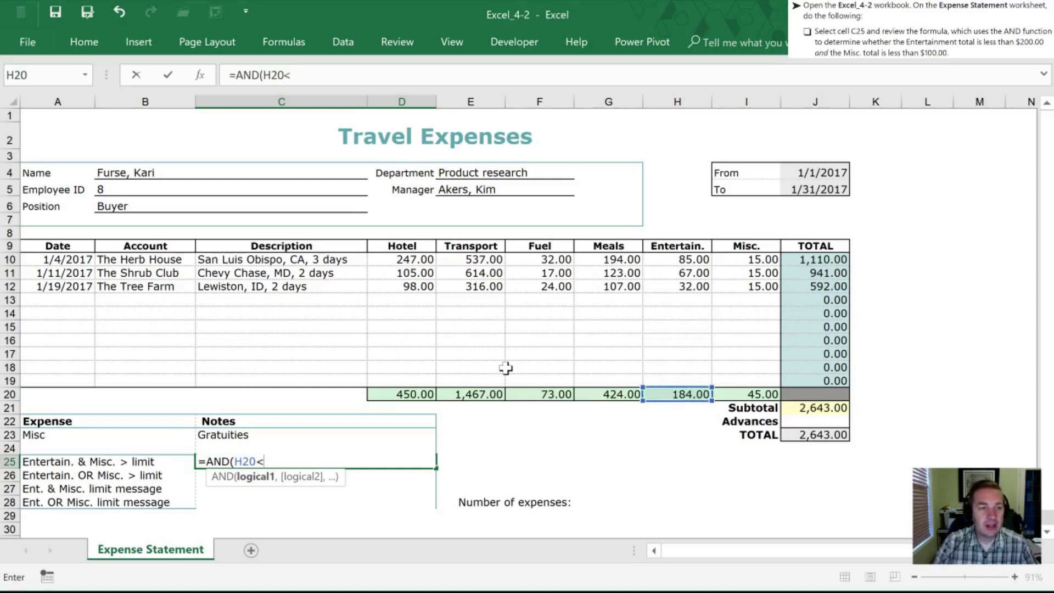
pyautogui.write('2')
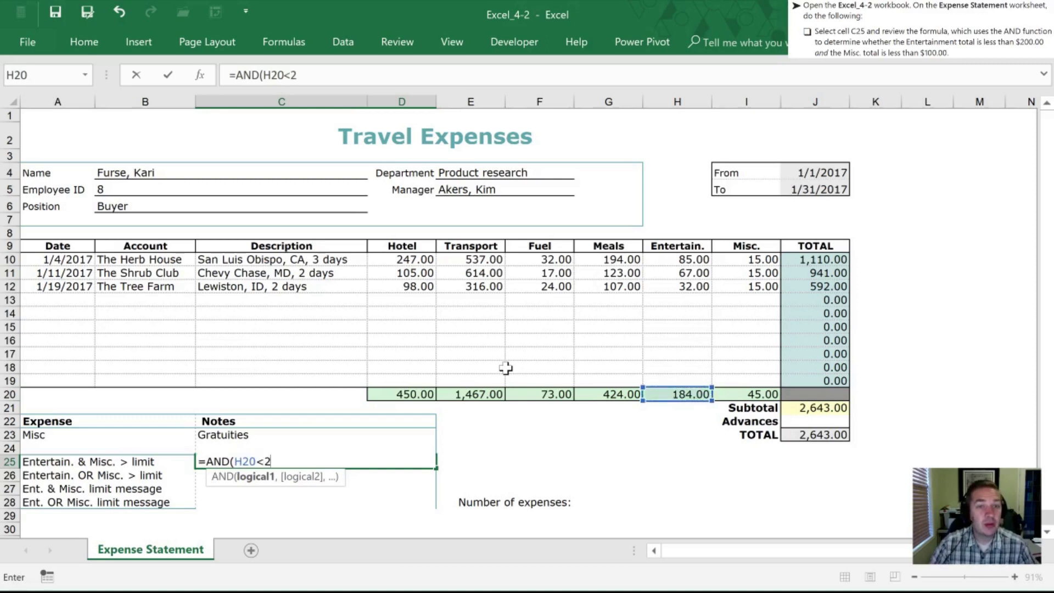
pyautogui.write('00,')
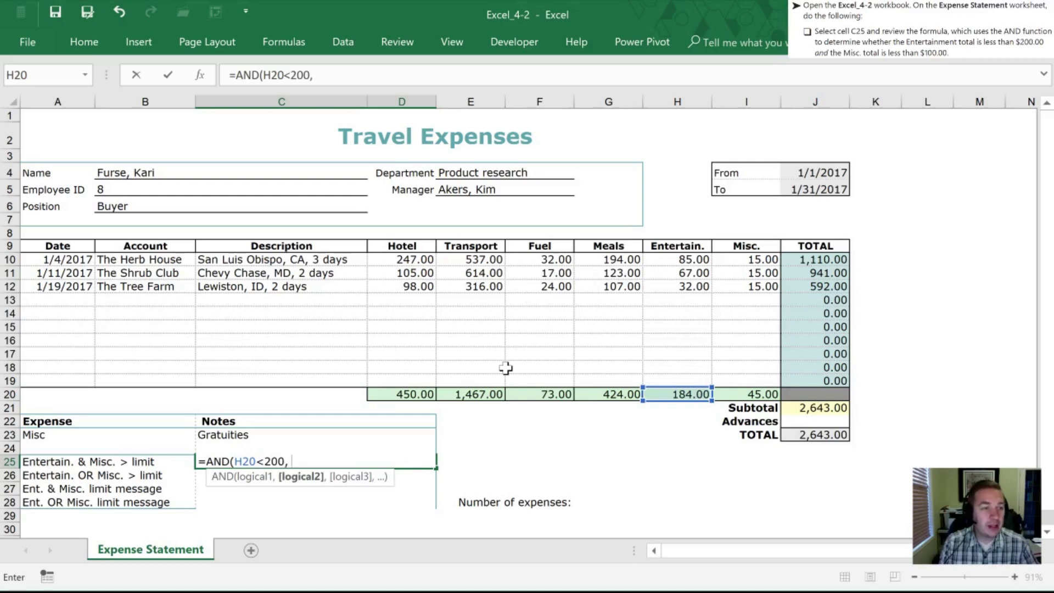
pyautogui.write('I')
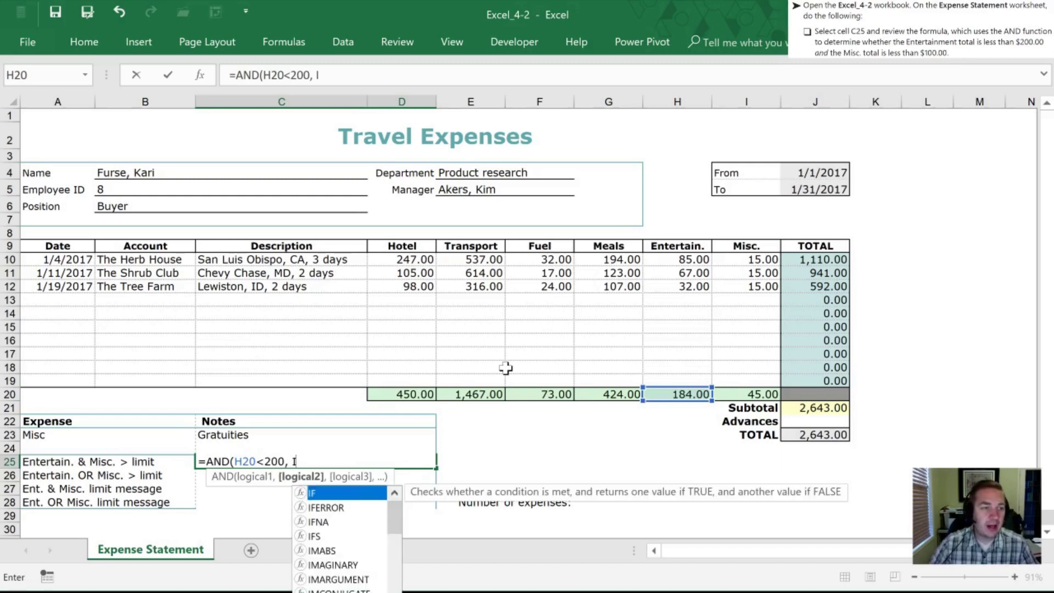
pyautogui.write('20')
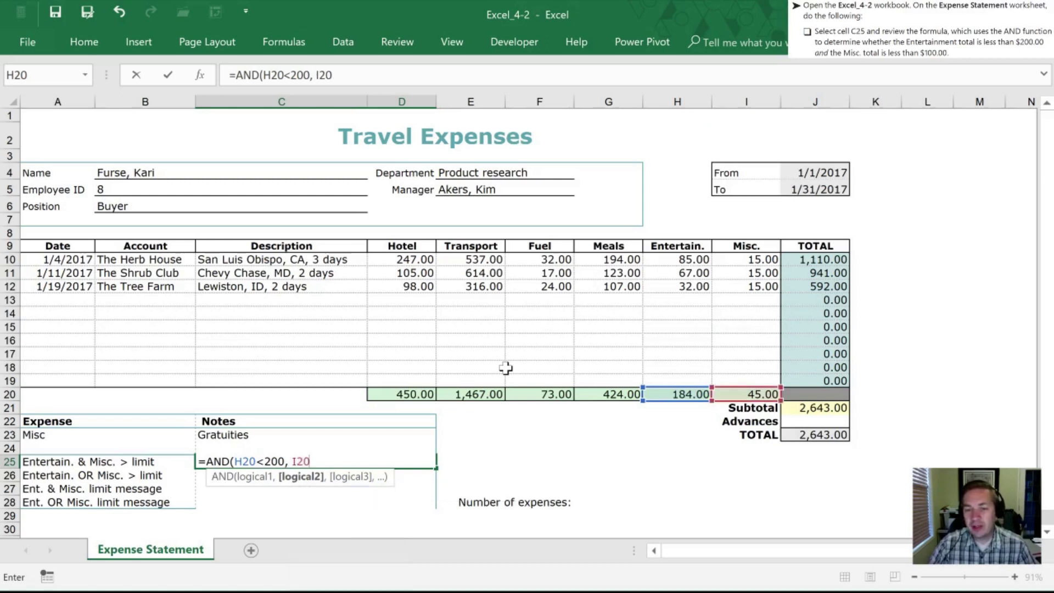
pyautogui.write('<')
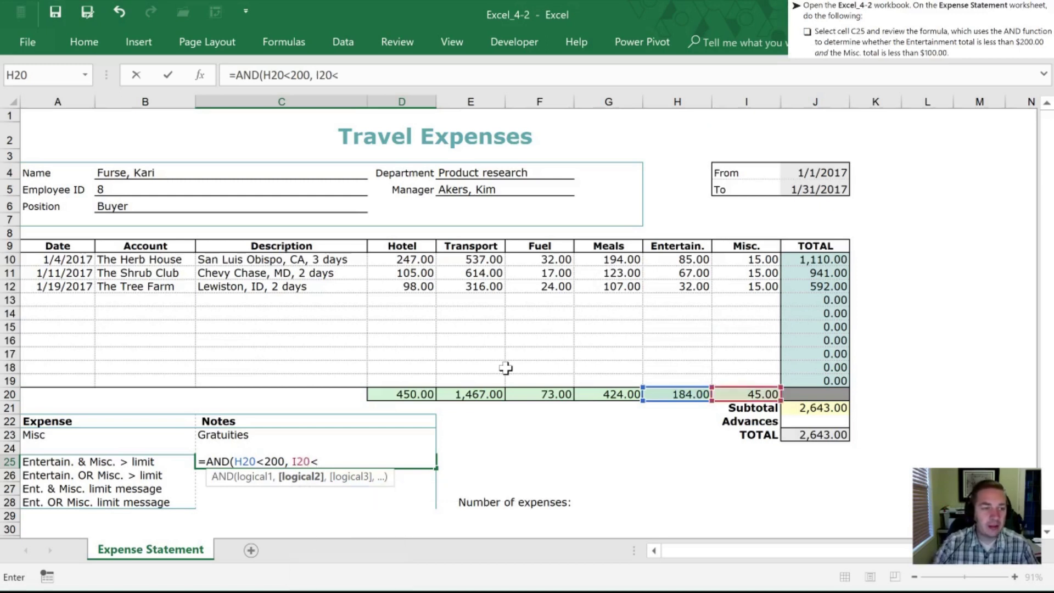
pyautogui.write('100')
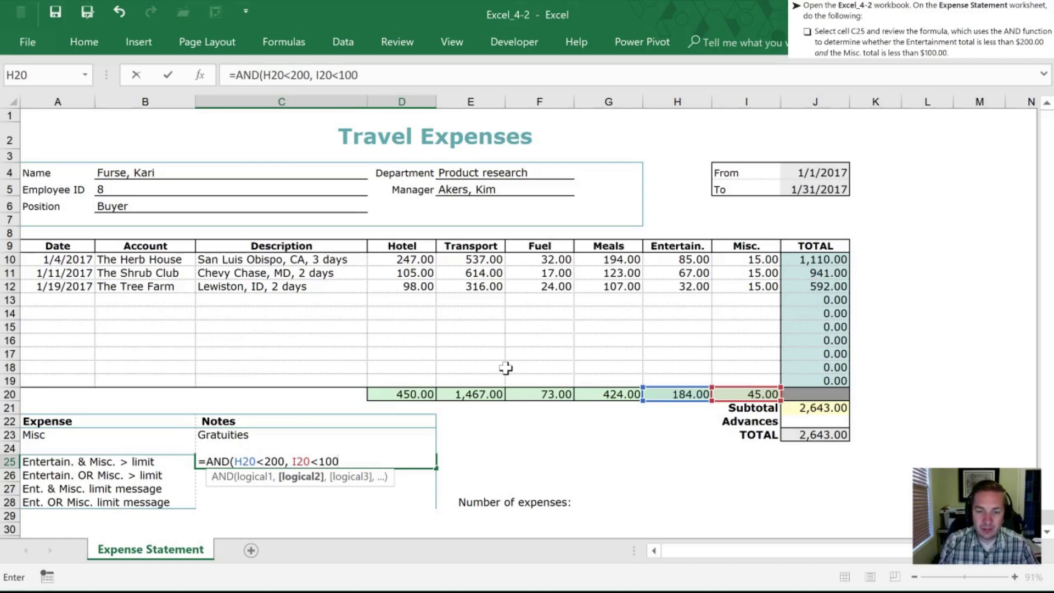
pyautogui.write(')')
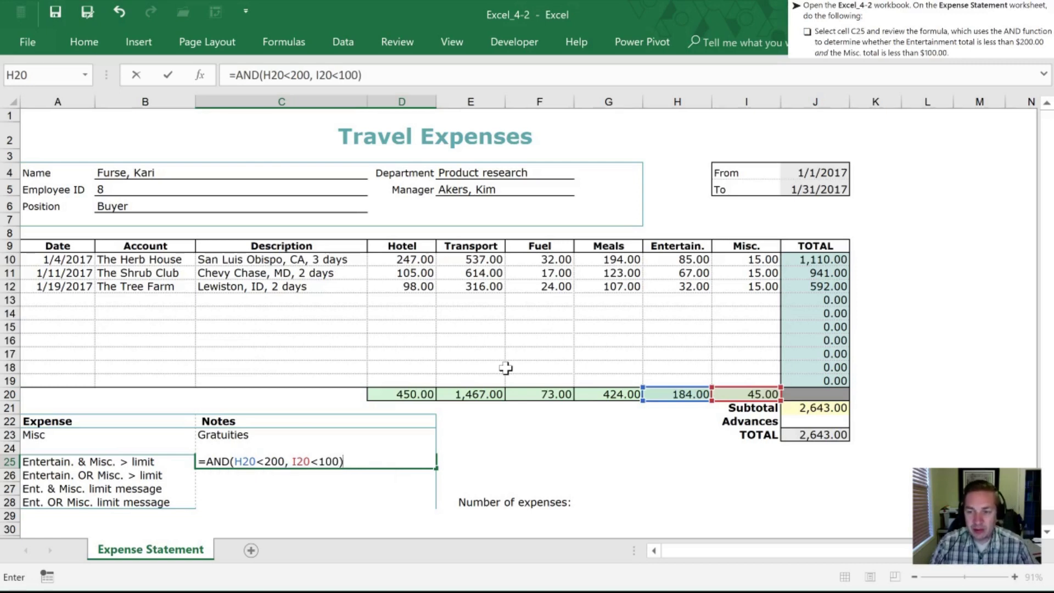
pyautogui.press('Return')
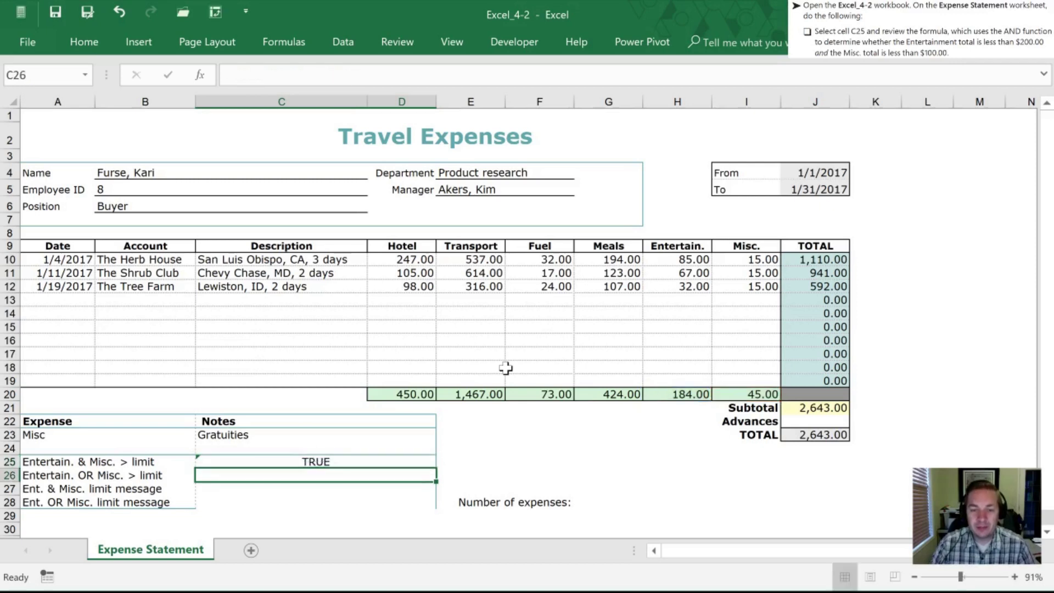
pyautogui.click(296, 461)
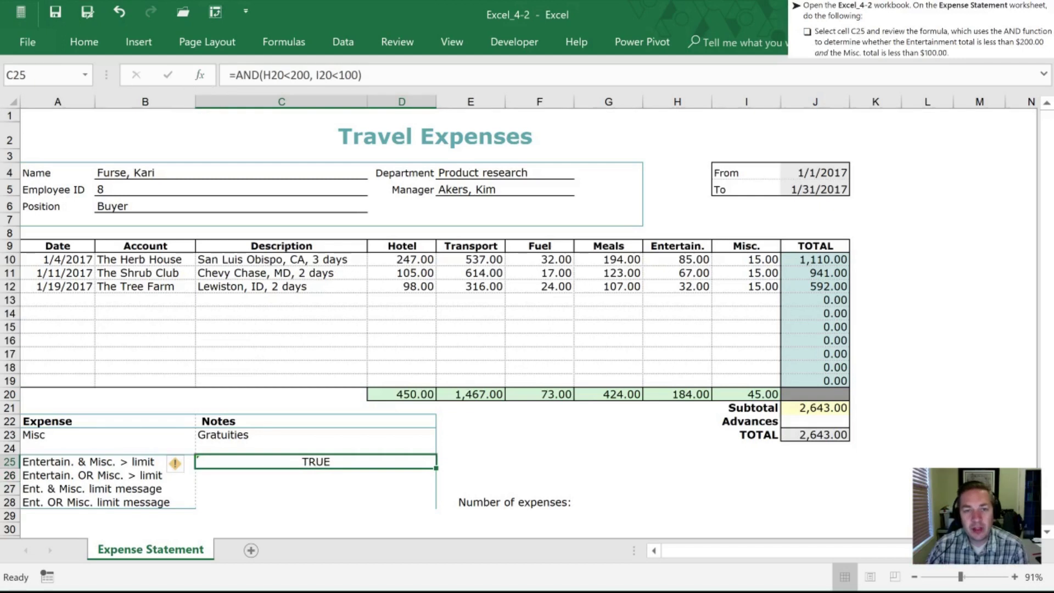
pyautogui.click(235, 75)
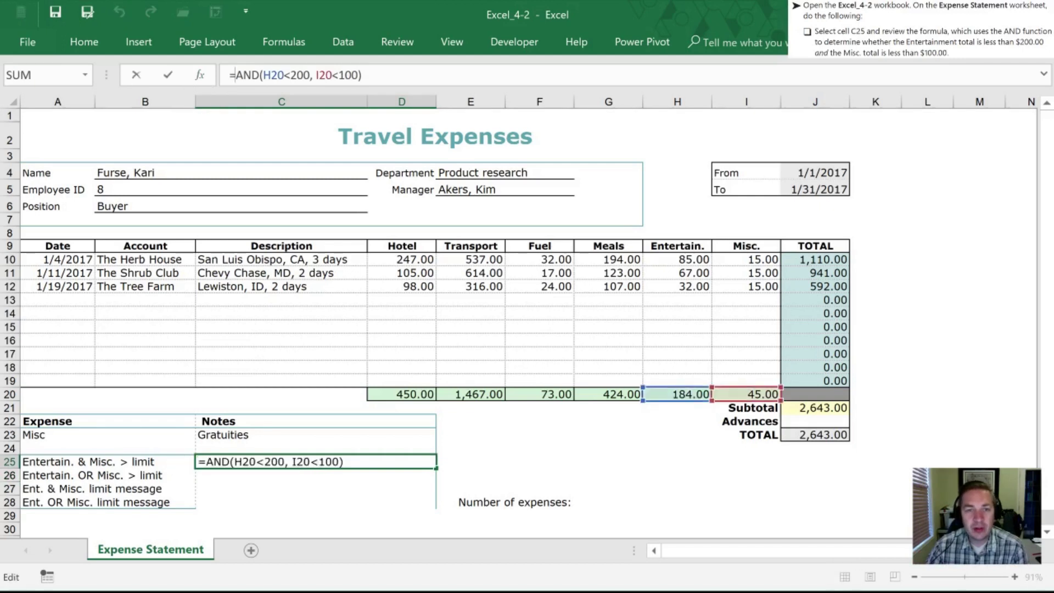
pyautogui.click(200, 74)
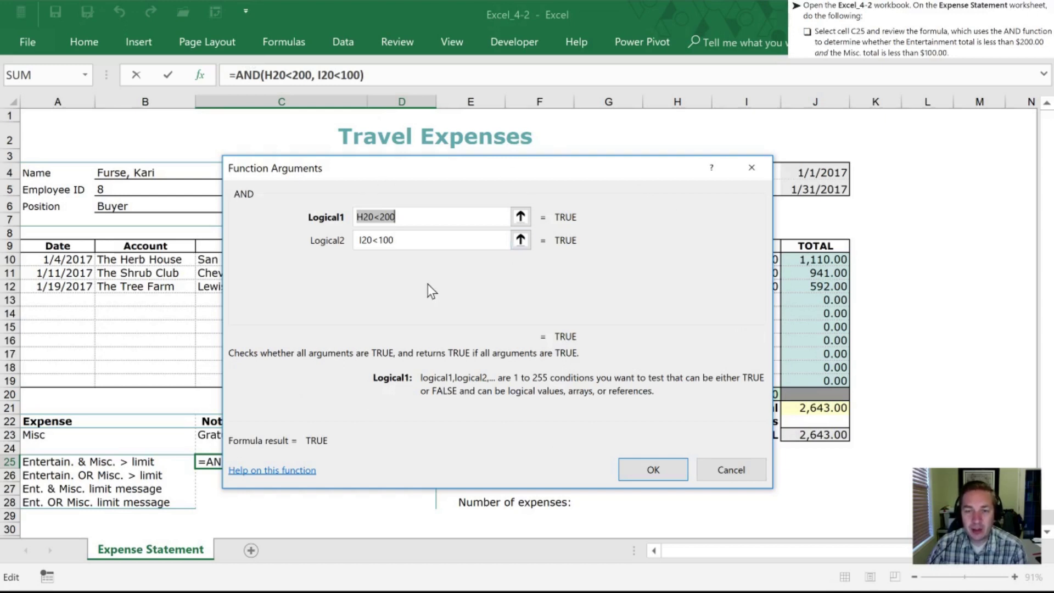
pyautogui.click(387, 216)
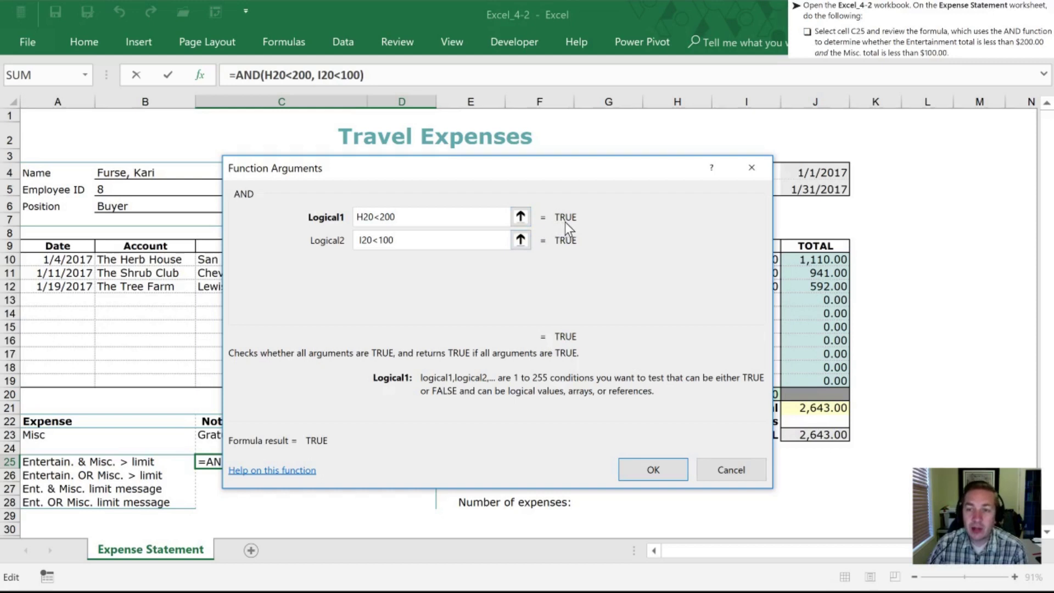
pyautogui.click(385, 217)
pyautogui.press('BackSpace')
pyautogui.write('10000')
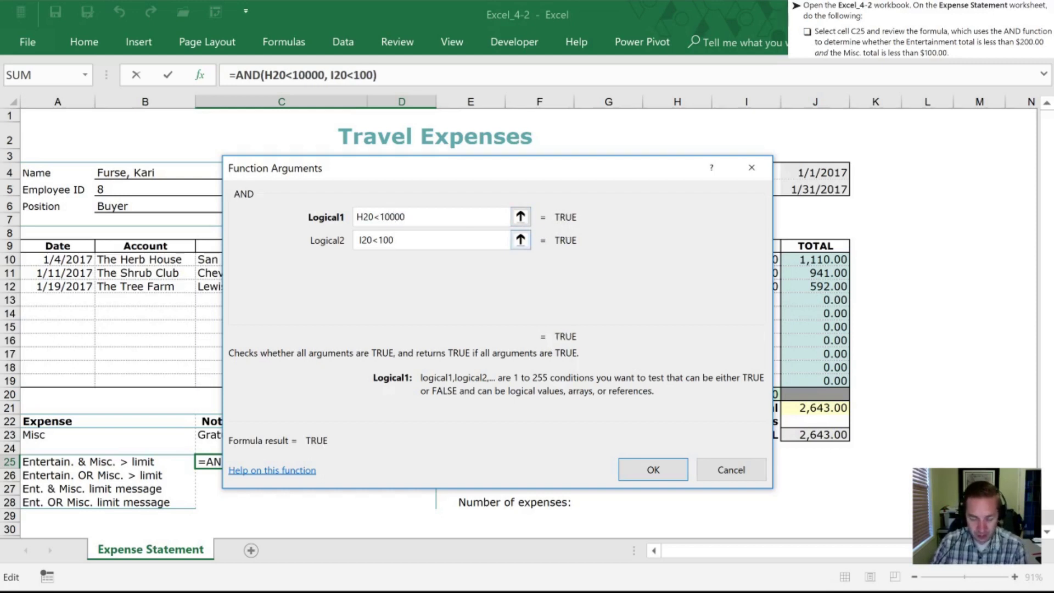
pyautogui.press('BackSpace')
pyautogui.press('BackSpace')
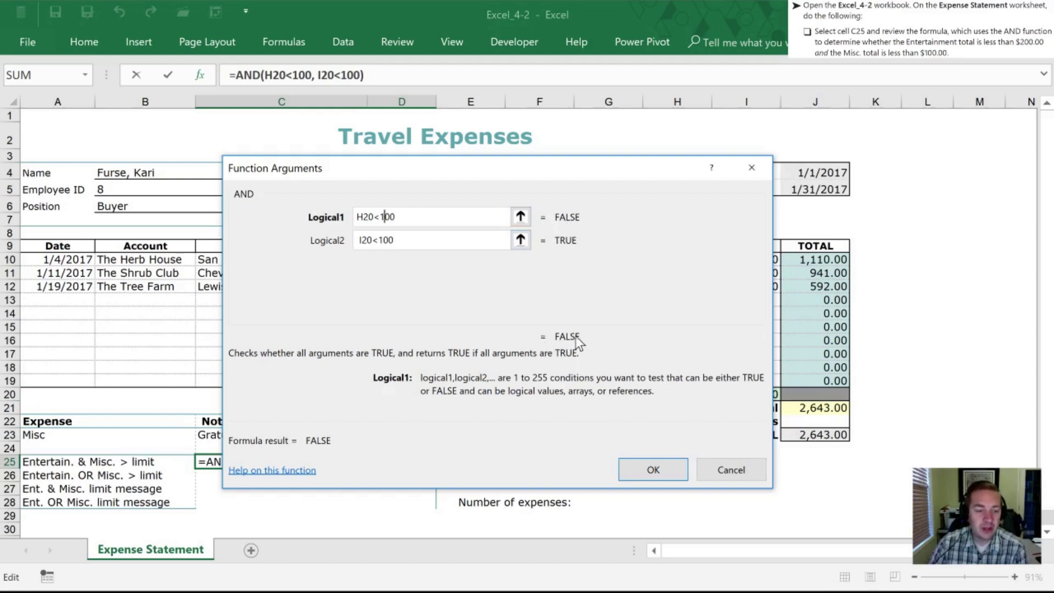
pyautogui.press('BackSpace')
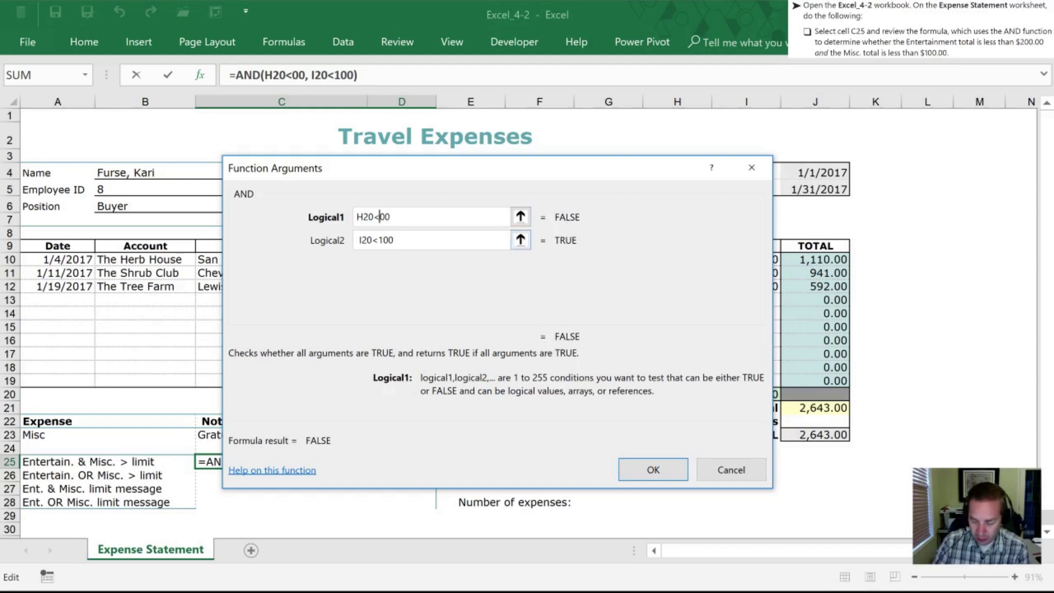
pyautogui.write('2')
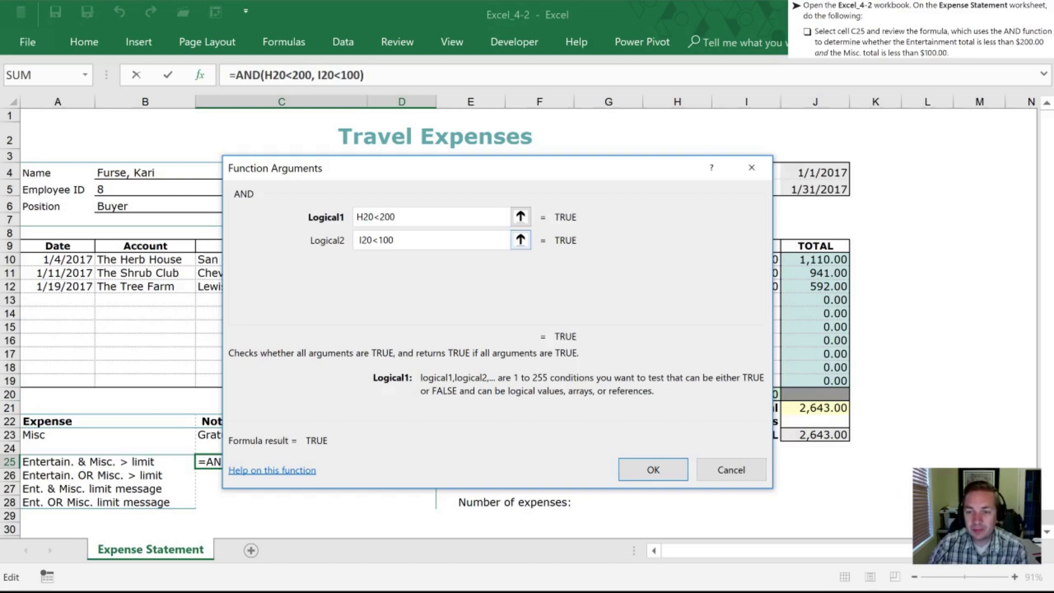
pyautogui.press('Return')
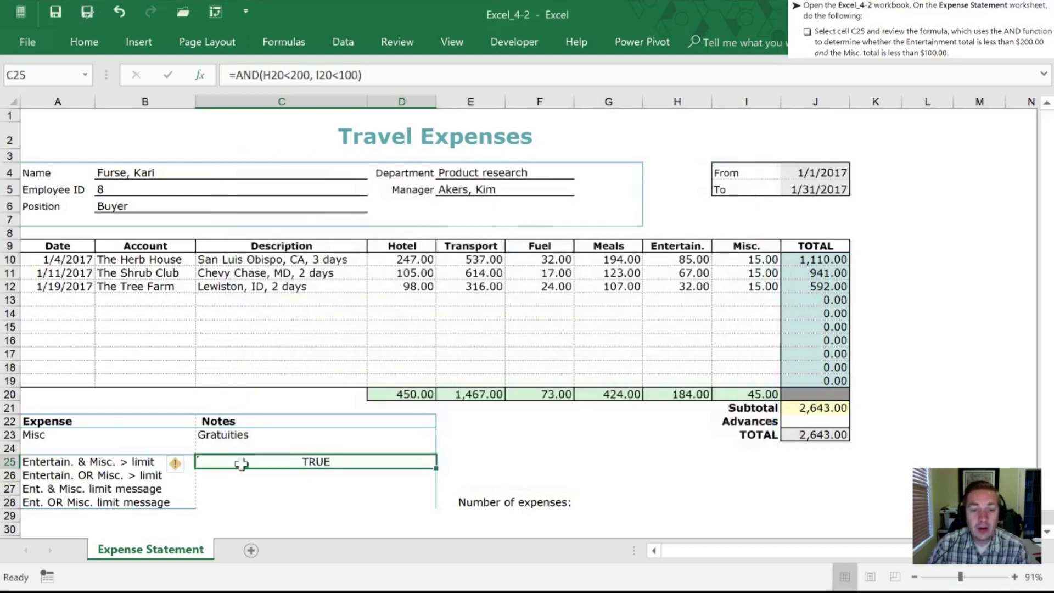
# Enter =OR(H20>200, I20>100) in C26, which returns FALSE.
pyautogui.click(234, 476)
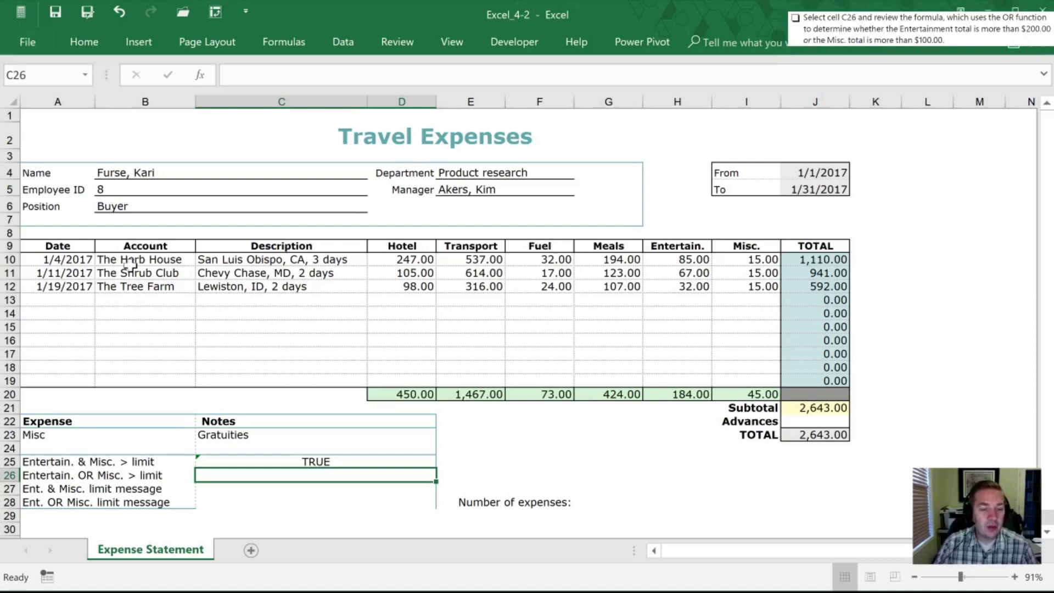
pyautogui.write('=')
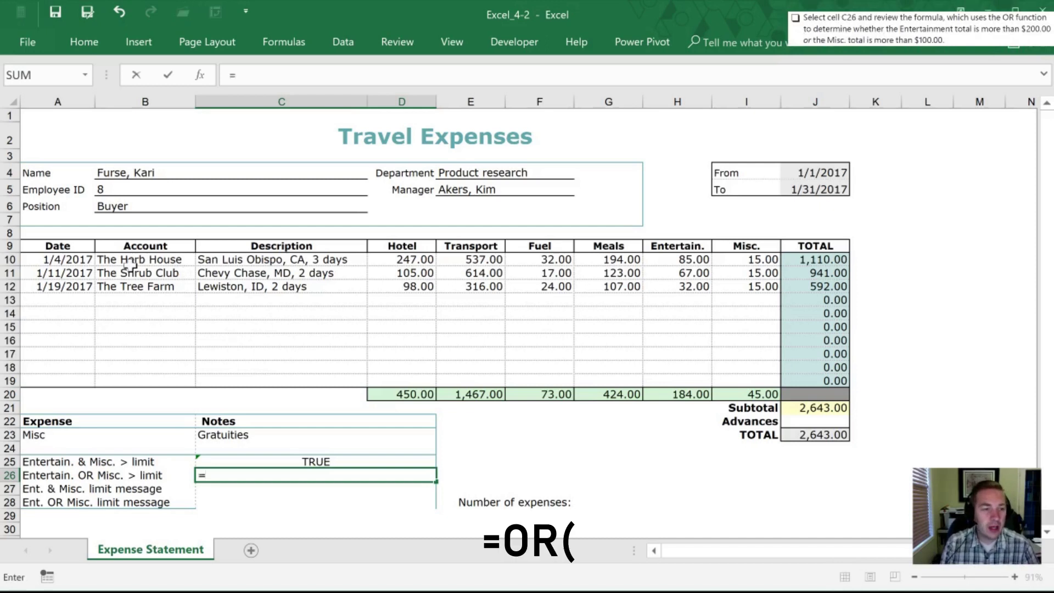
pyautogui.write('or(')
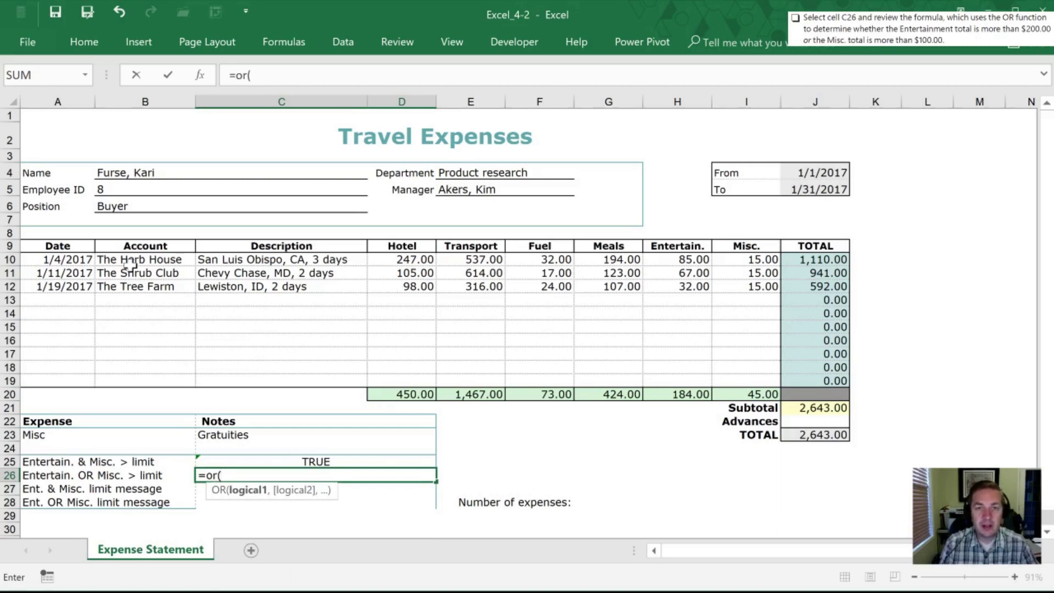
pyautogui.write('H')
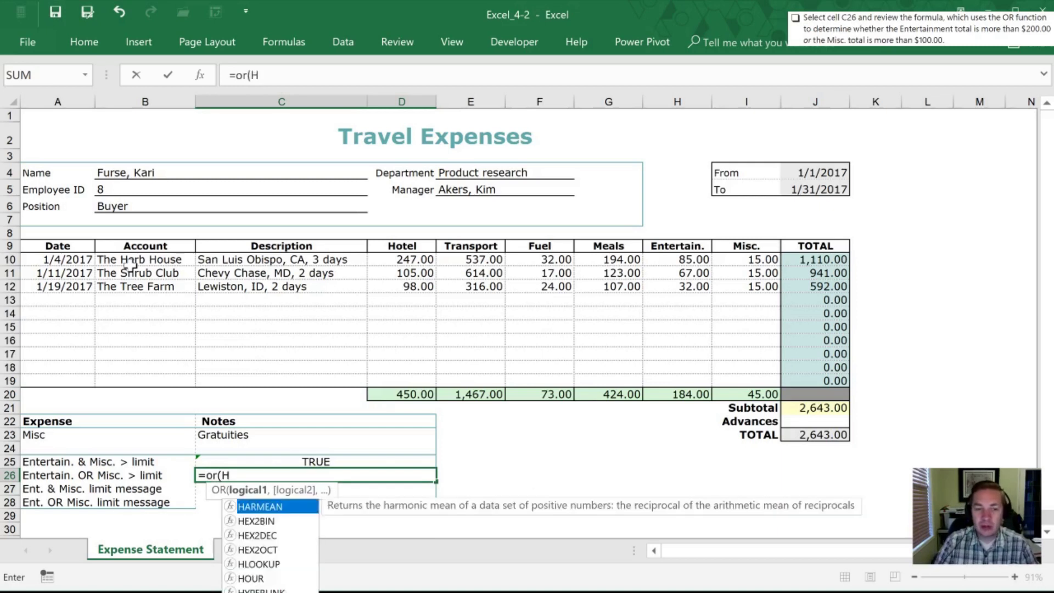
pyautogui.write('20')
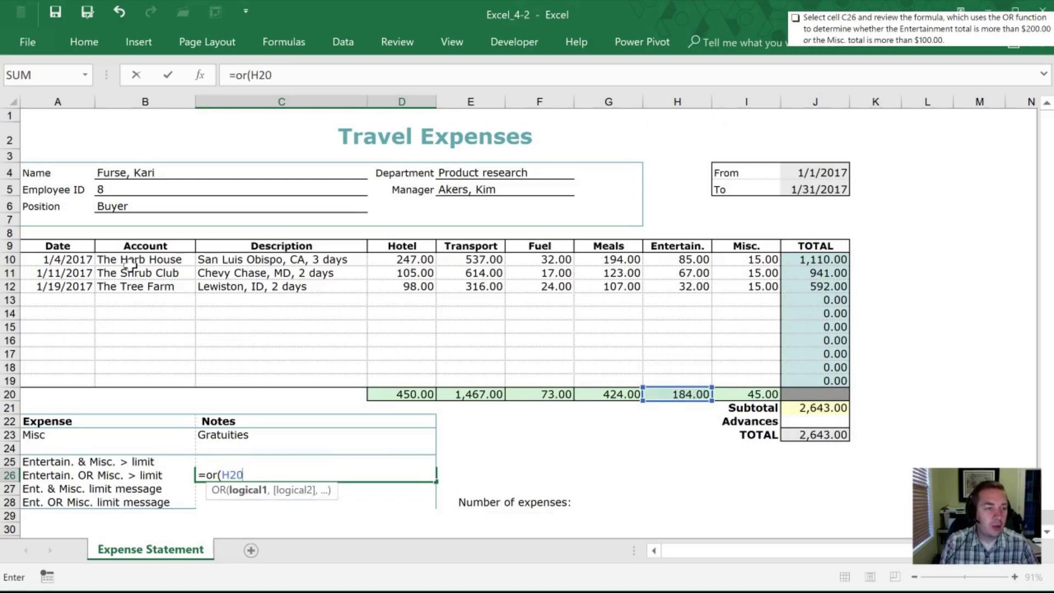
pyautogui.write('<')
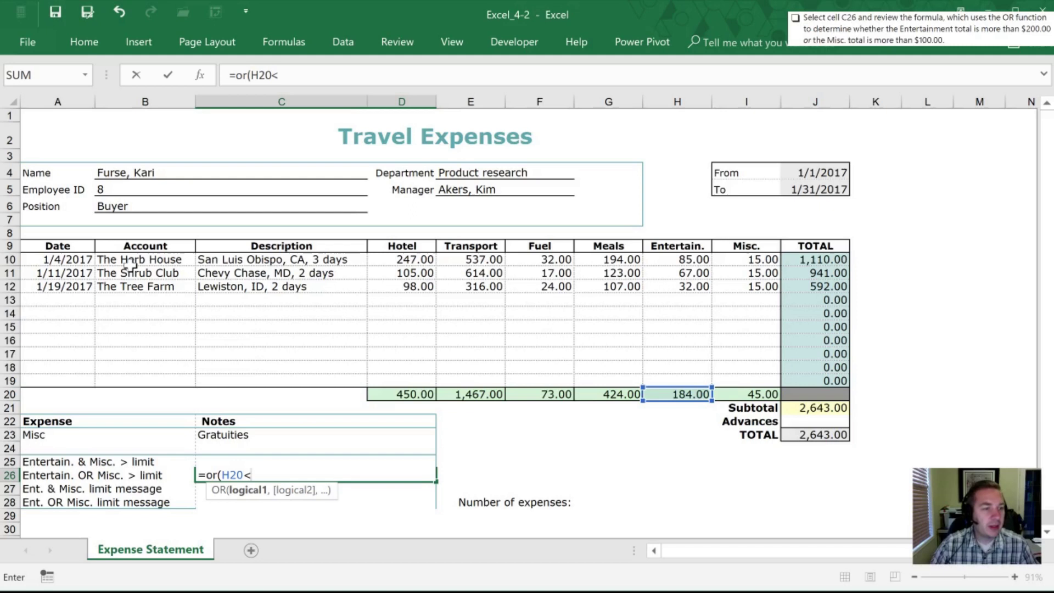
pyautogui.press('BackSpace')
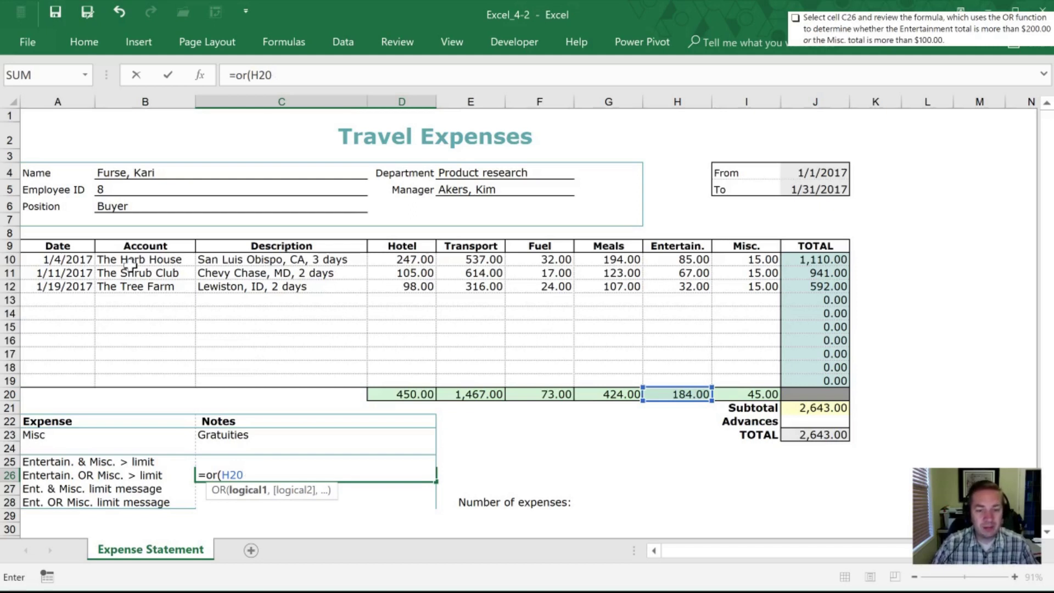
pyautogui.write('<>')
pyautogui.press('BackSpace')
pyautogui.press('BackSpace')
pyautogui.write('>')
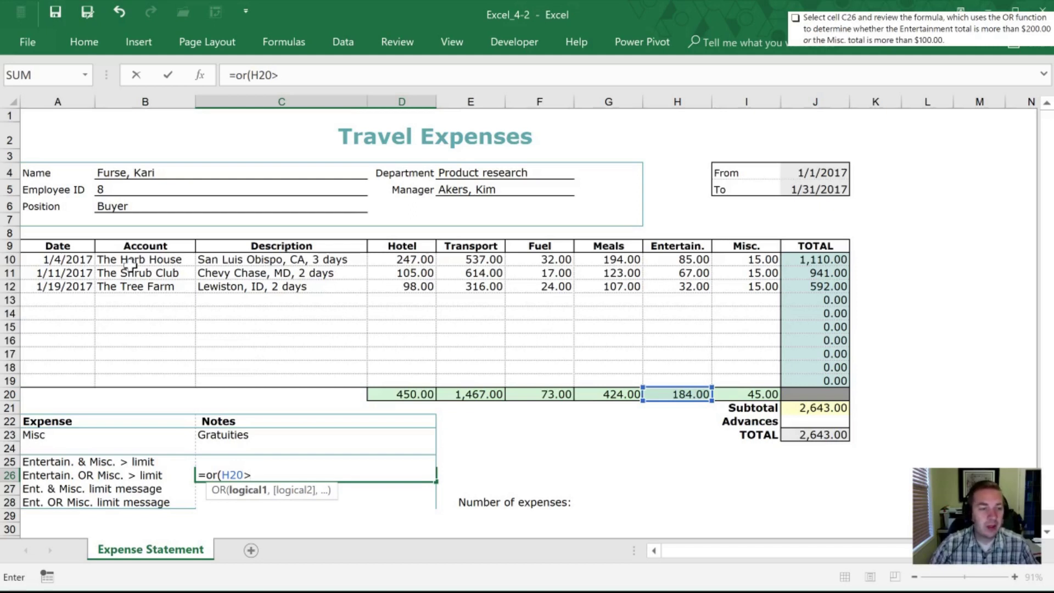
pyautogui.write('200')
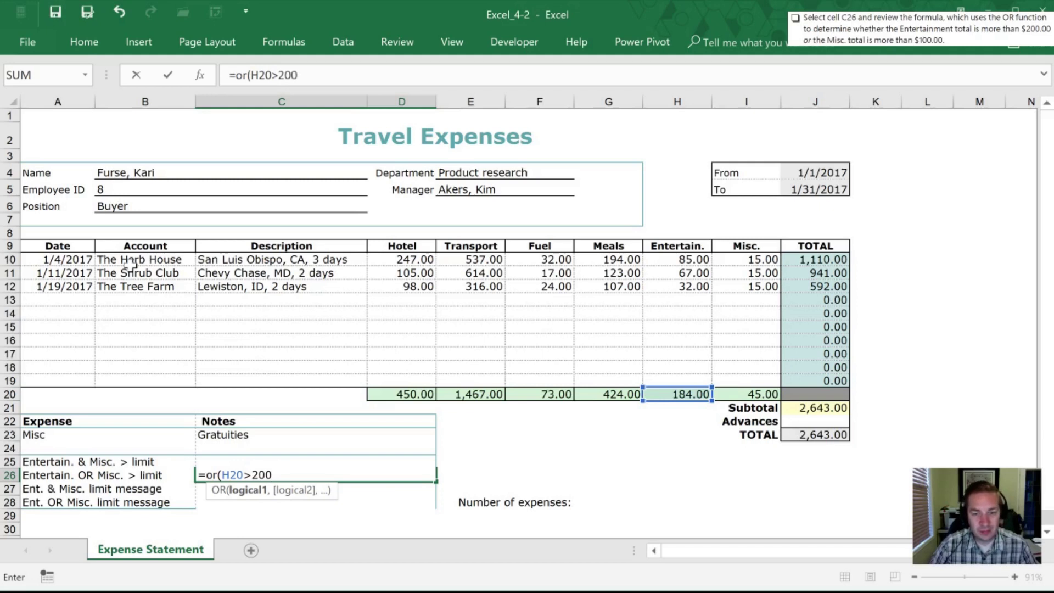
pyautogui.write(',')
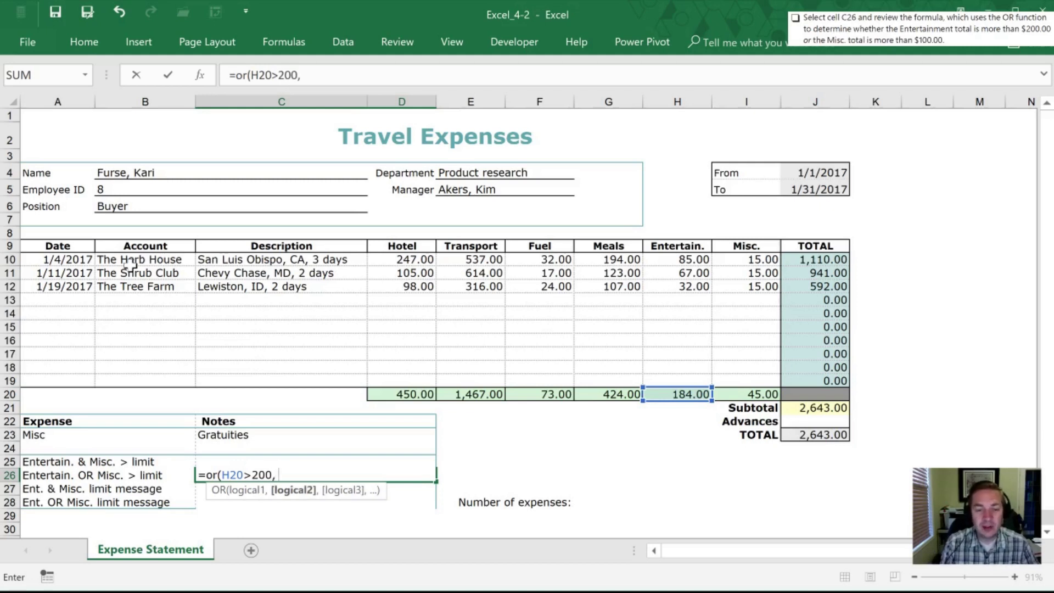
pyautogui.write(' I20')
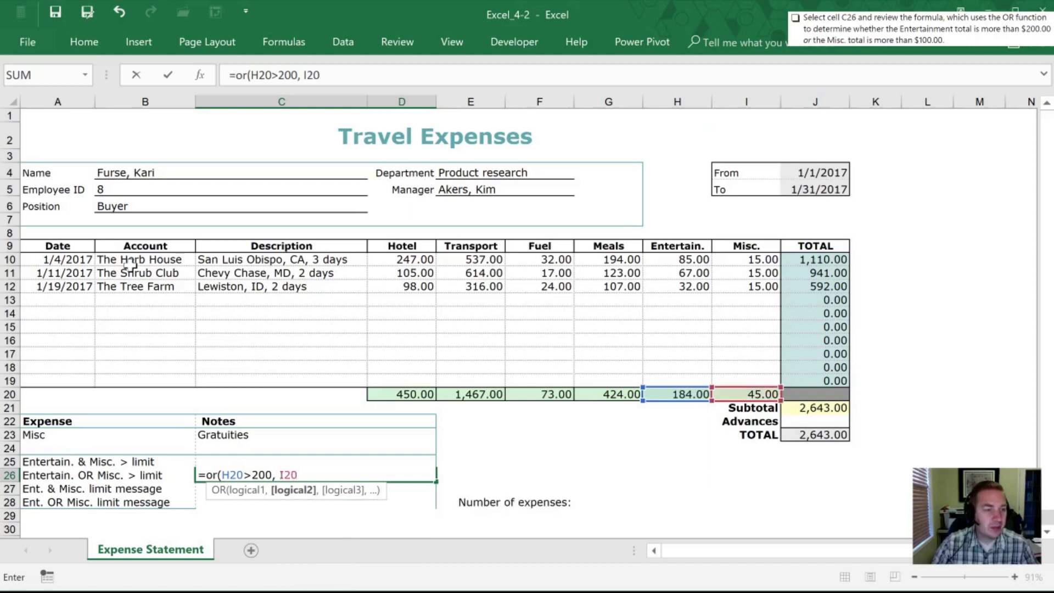
pyautogui.write('>')
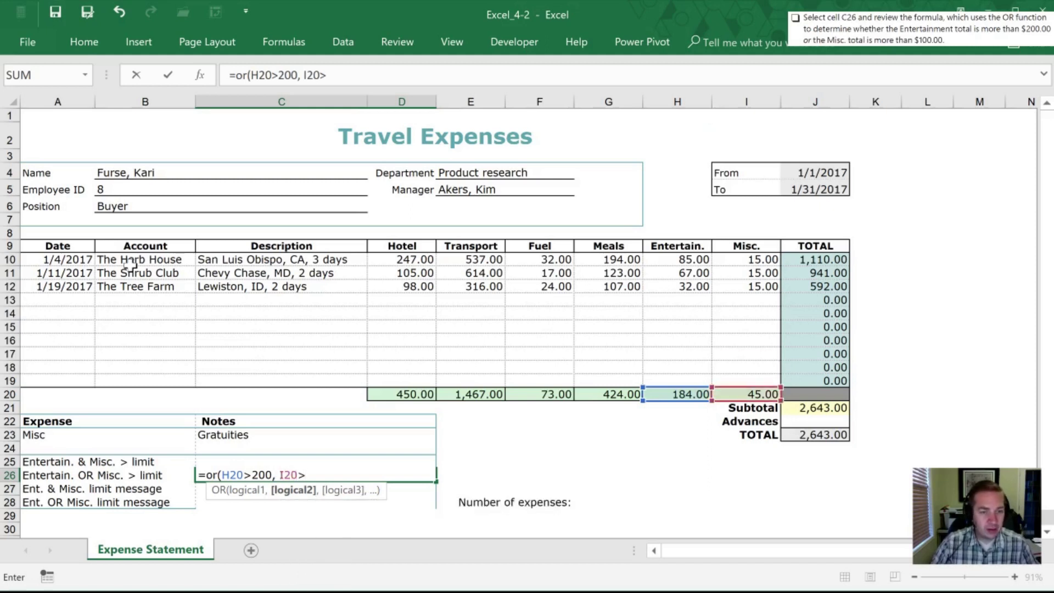
pyautogui.write('100')
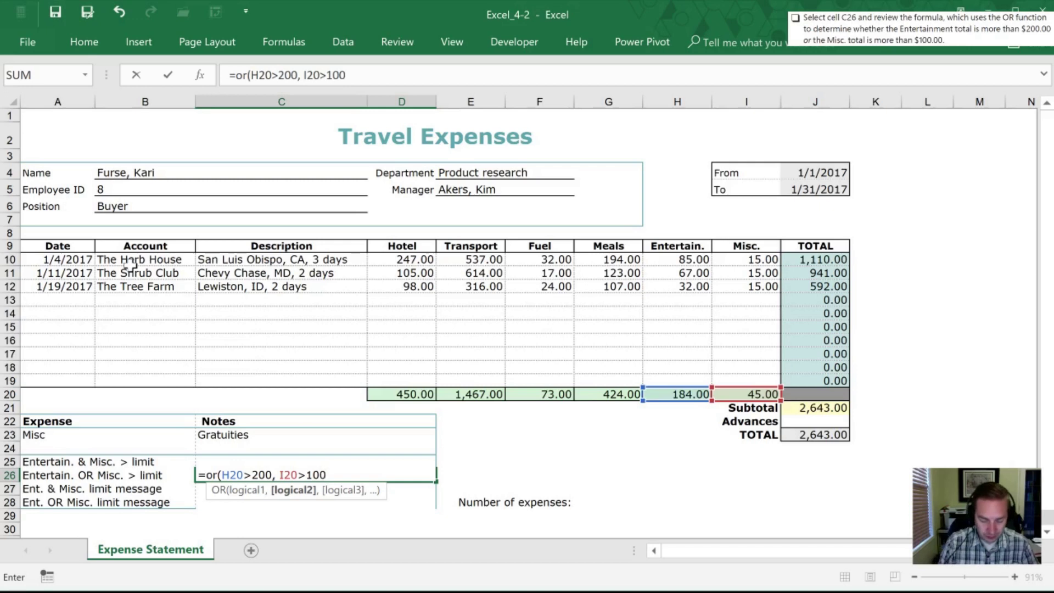
pyautogui.write(')')
pyautogui.press('Return')
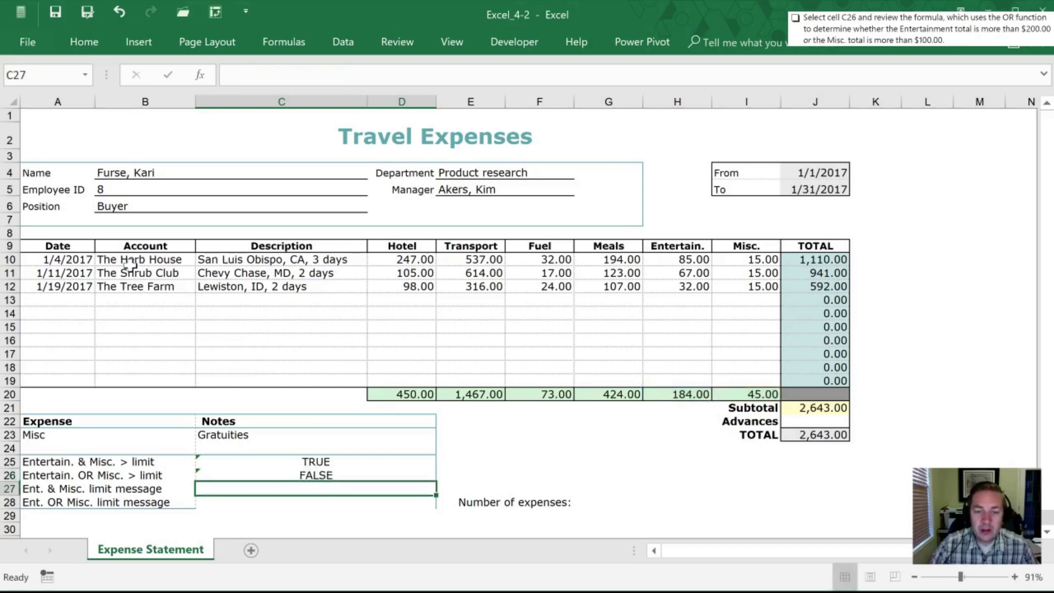
pyautogui.press('Up')
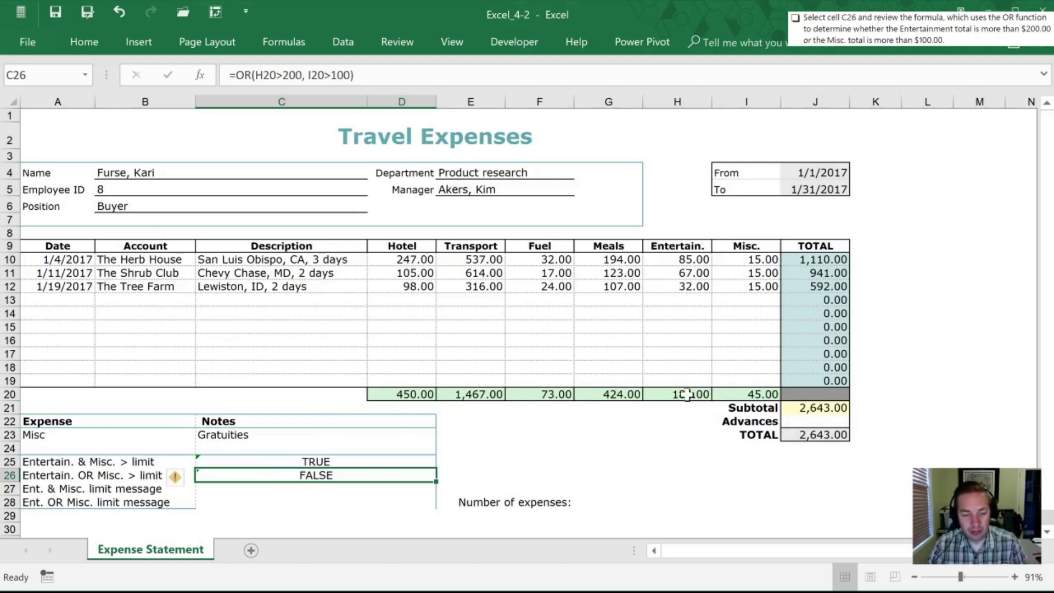
pyautogui.press('Return')
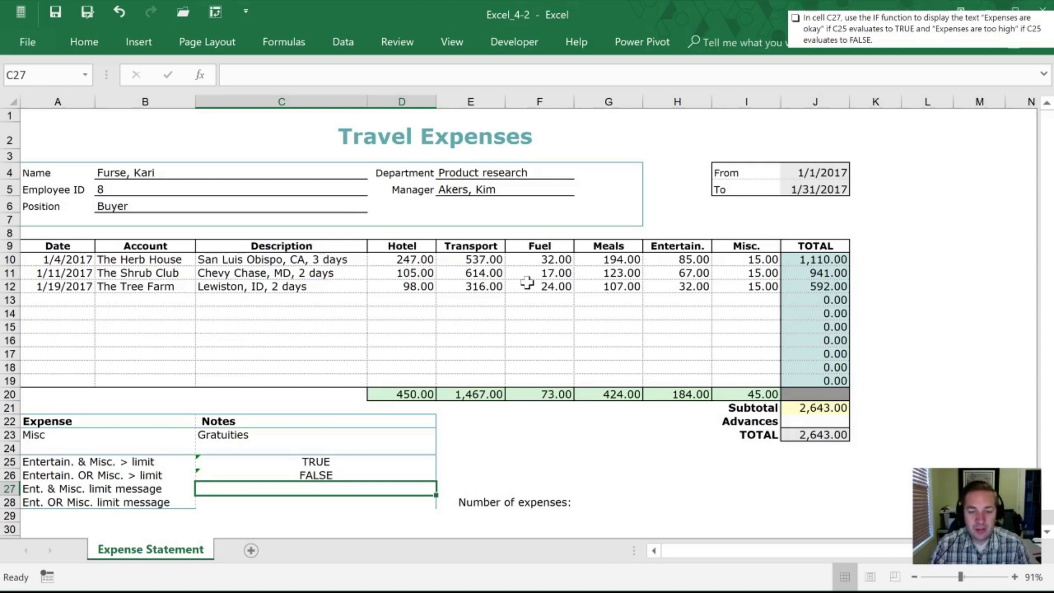
# Begin typing =IF(C25= in C27, removing the trial FALSE comparison value.
pyautogui.write('=h')
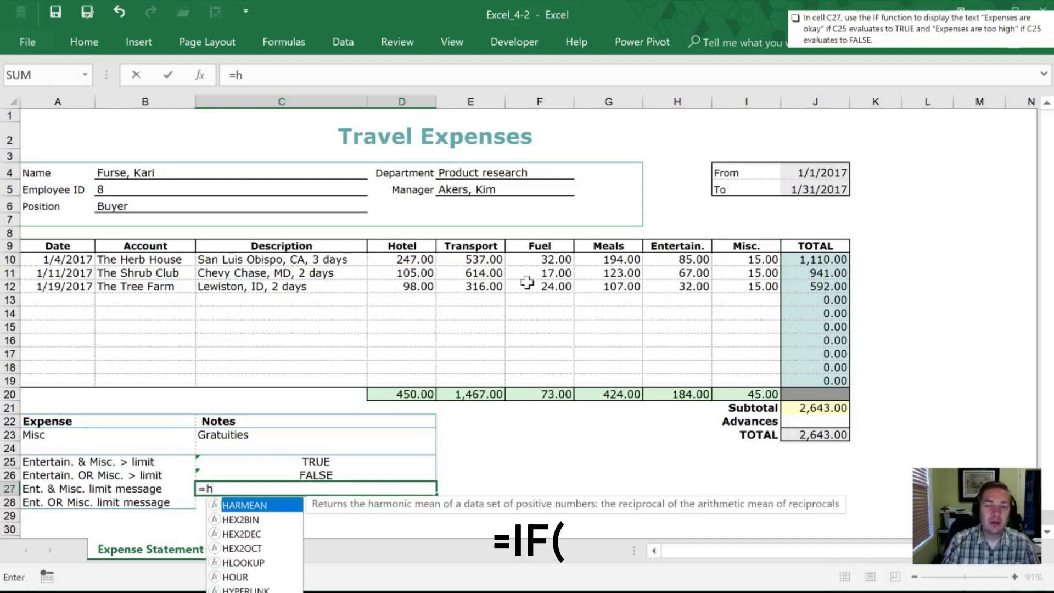
pyautogui.press('BackSpace')
pyautogui.write('if')
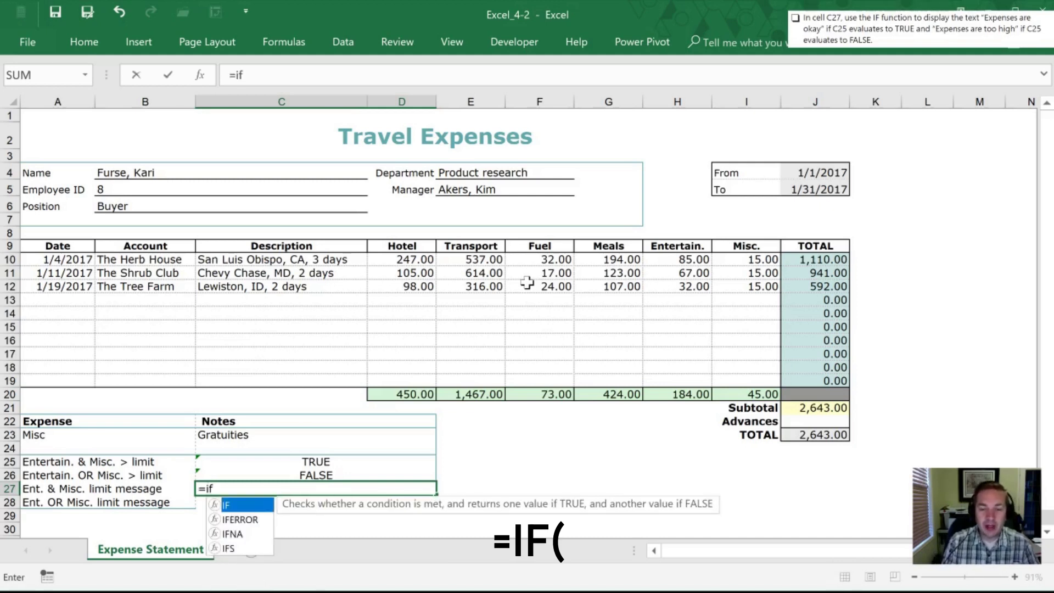
pyautogui.write('(')
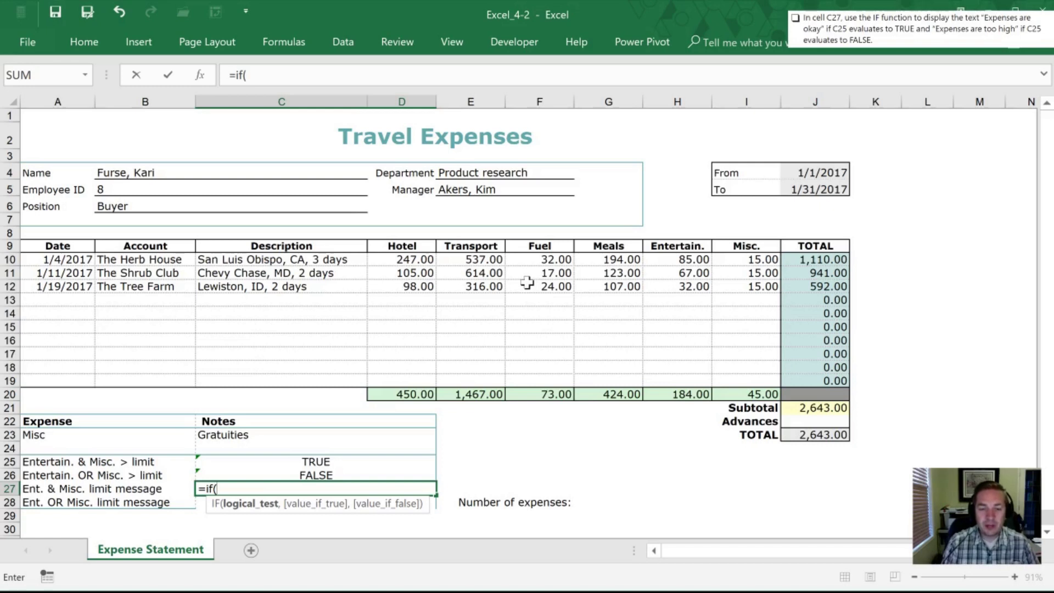
pyautogui.write('C25')
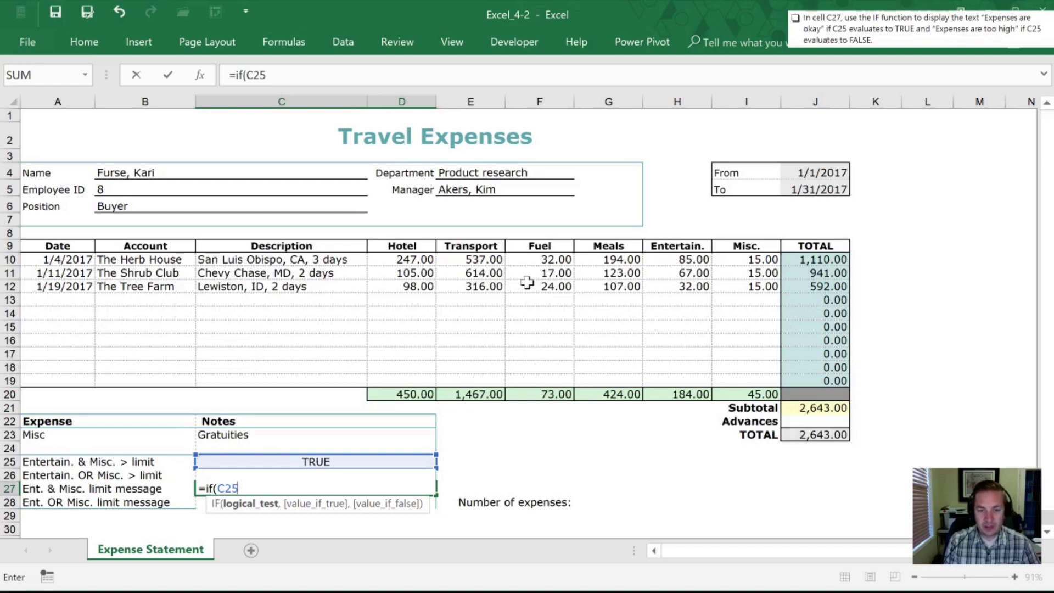
pyautogui.write('=')
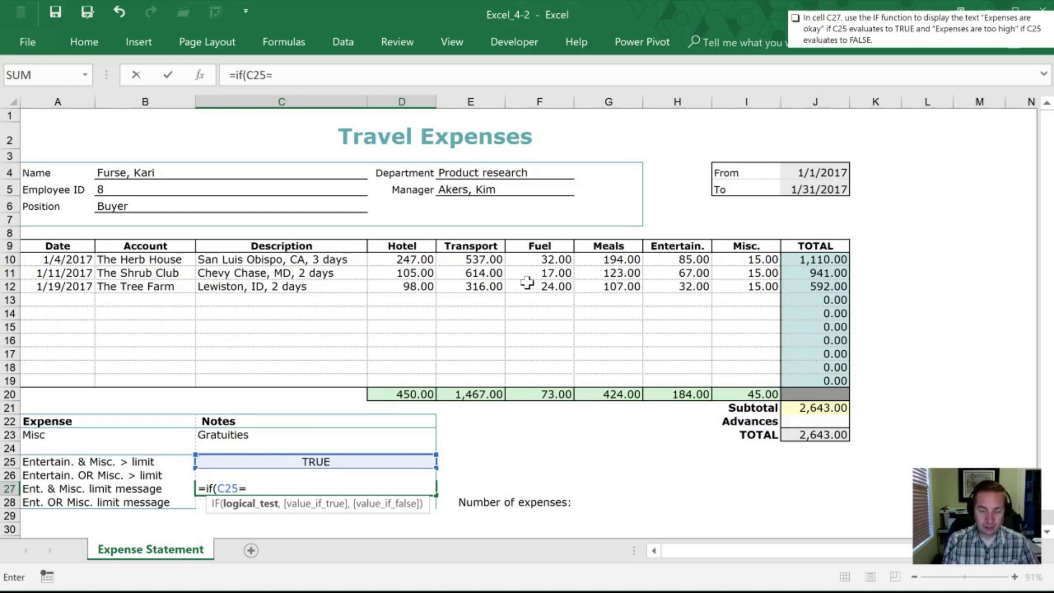
pyautogui.write('FAL')
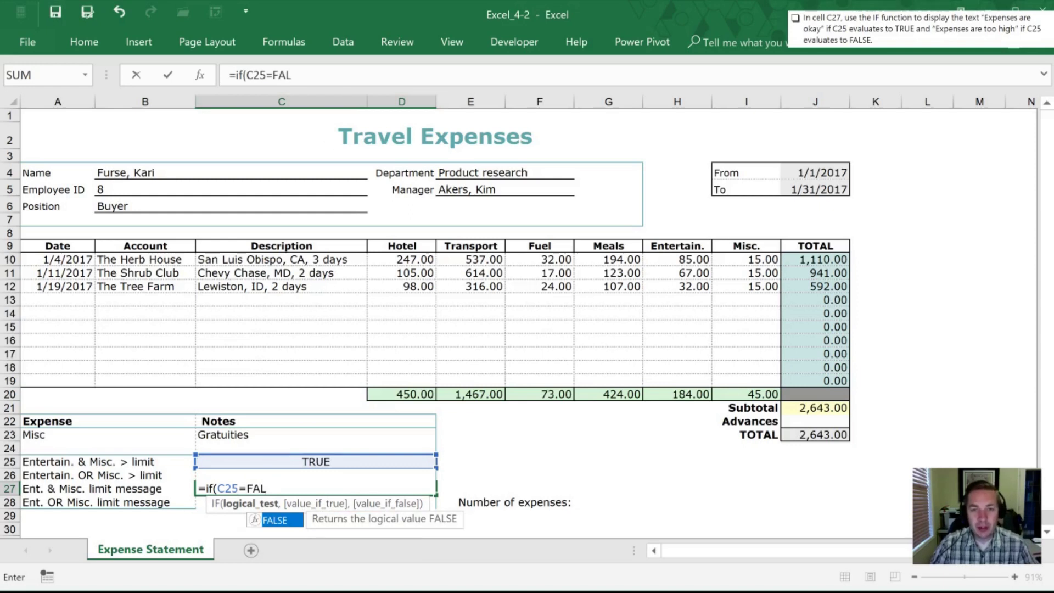
pyautogui.doubleClick(280, 521)
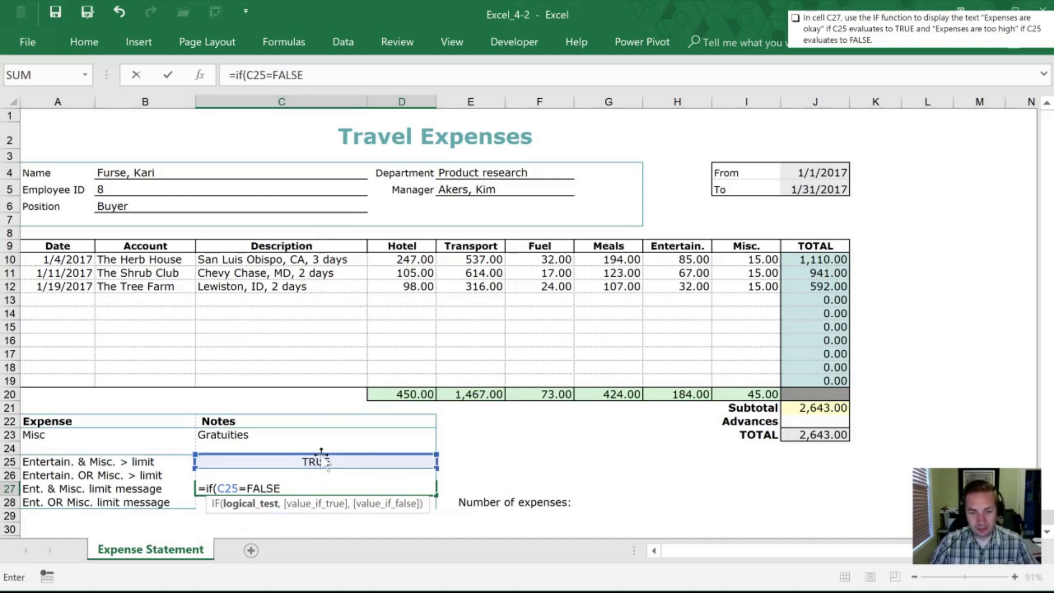
pyautogui.write(',')
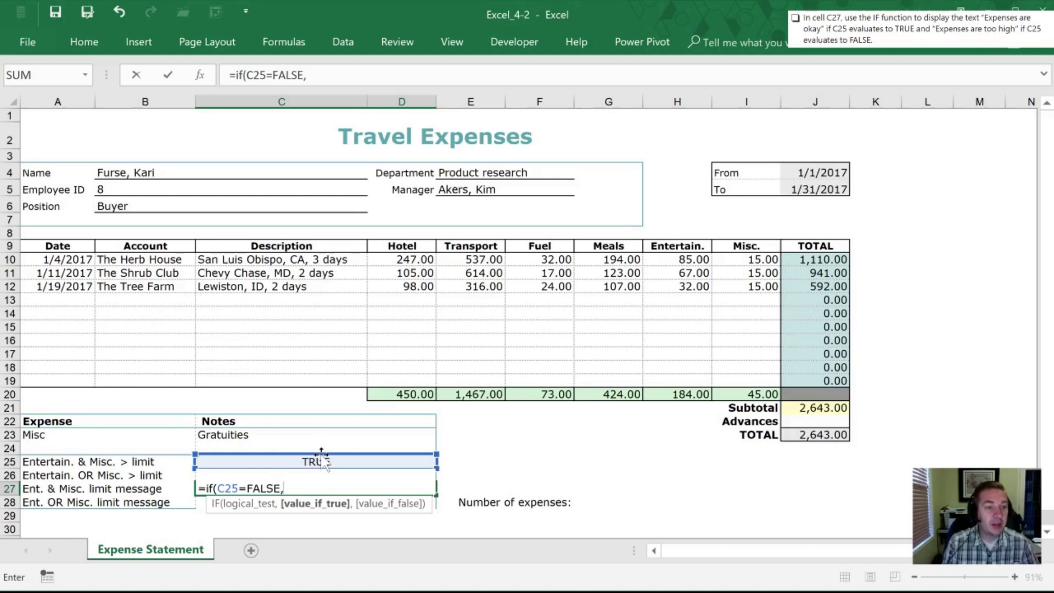
pyautogui.press('BackSpace')
pyautogui.press('BackSpace')
pyautogui.press('BackSpace')
pyautogui.press('BackSpace')
pyautogui.press('BackSpace')
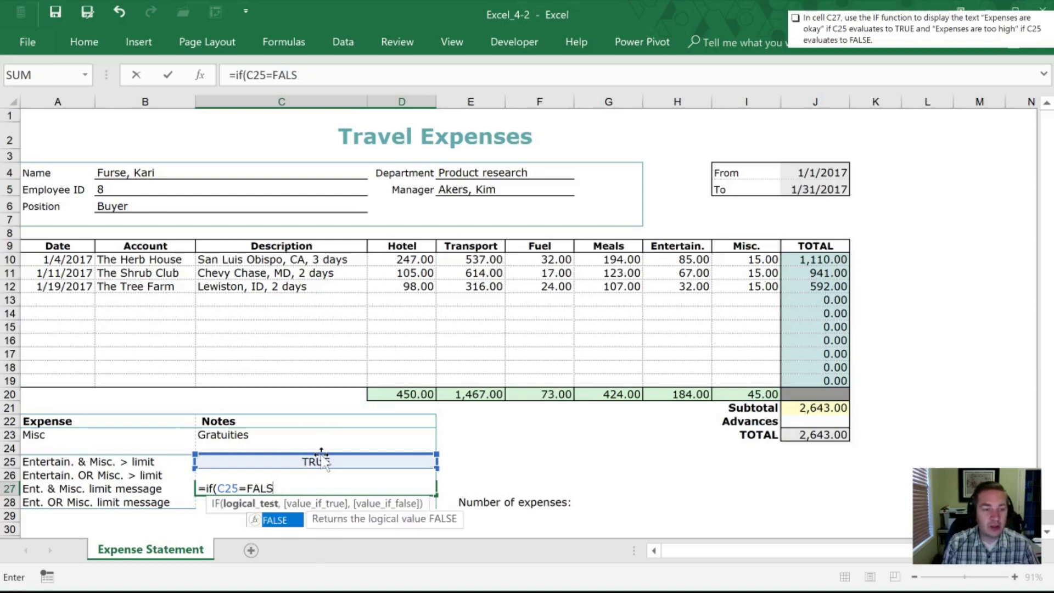
pyautogui.press('BackSpace')
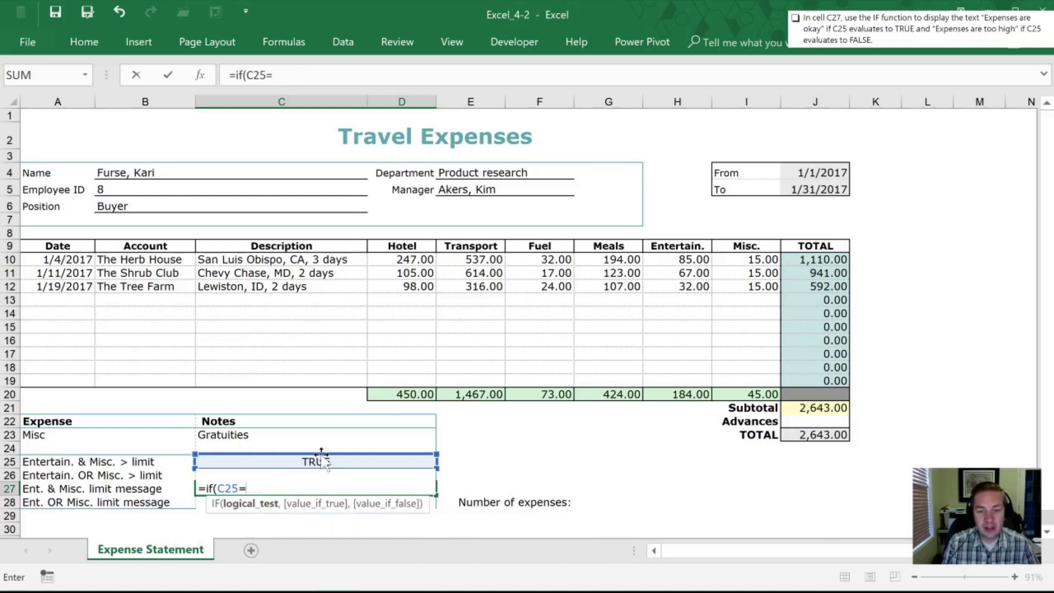
# Finish C27 as =IF(C25=TRUE, "Expenses are Okay", "Expenses are too High").
pyautogui.write('T')
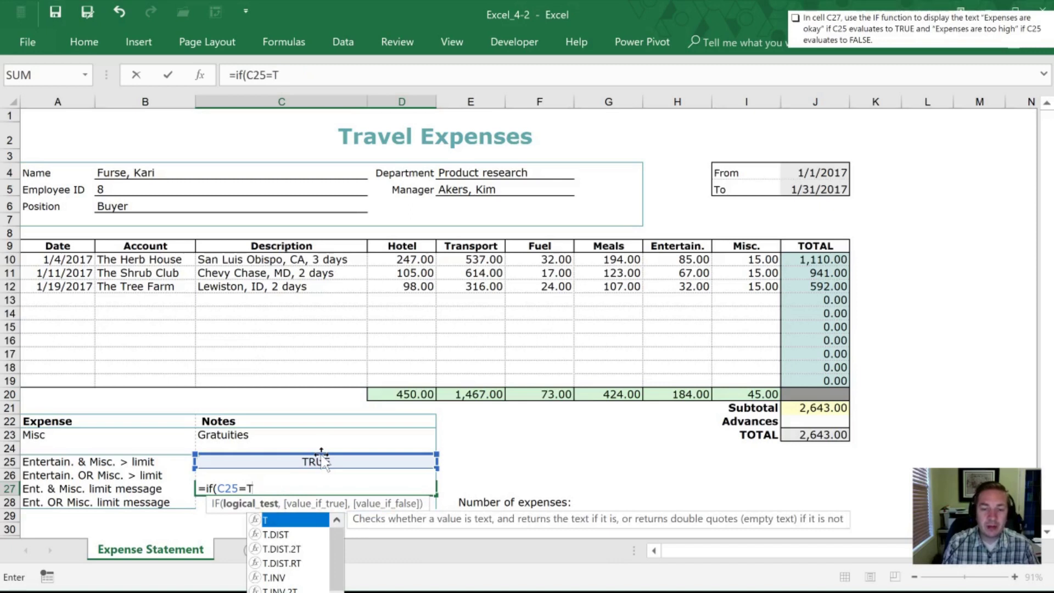
pyautogui.write('RUE,')
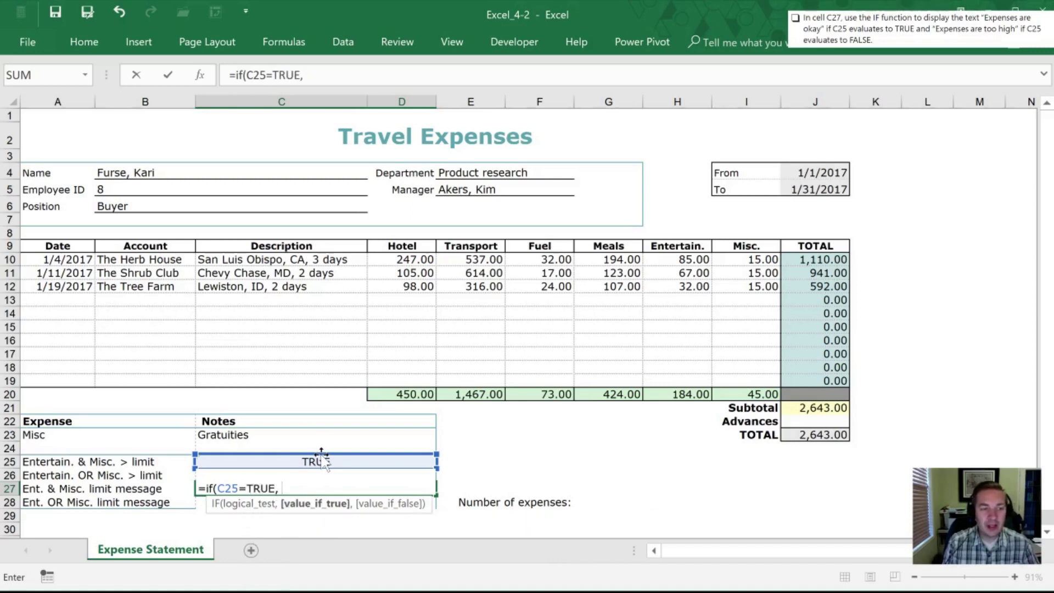
pyautogui.write(' "')
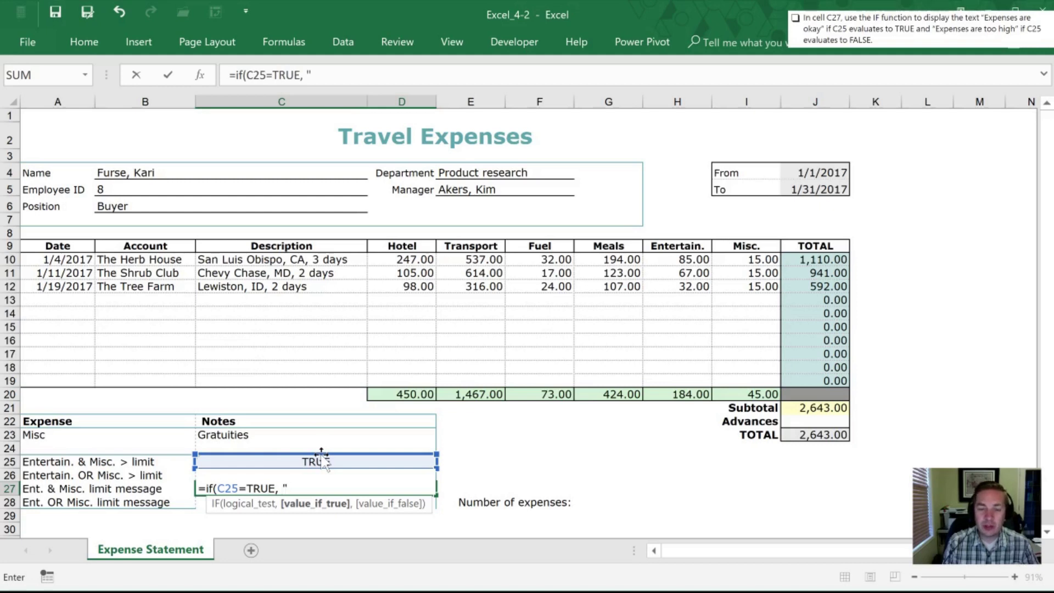
pyautogui.write('Expenses a ')
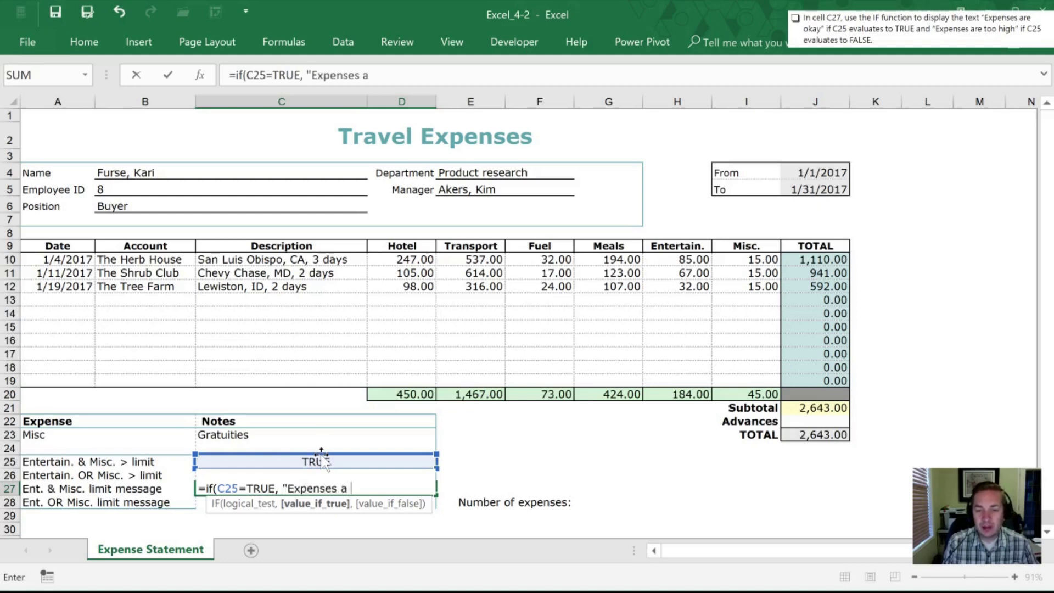
pyautogui.write('re Okay"')
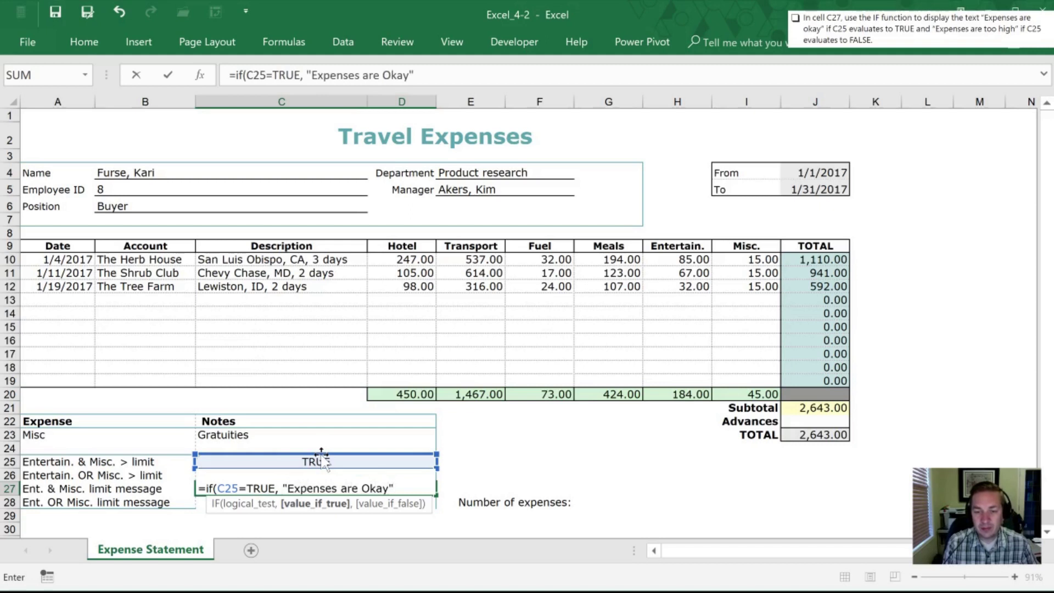
pyautogui.write(',')
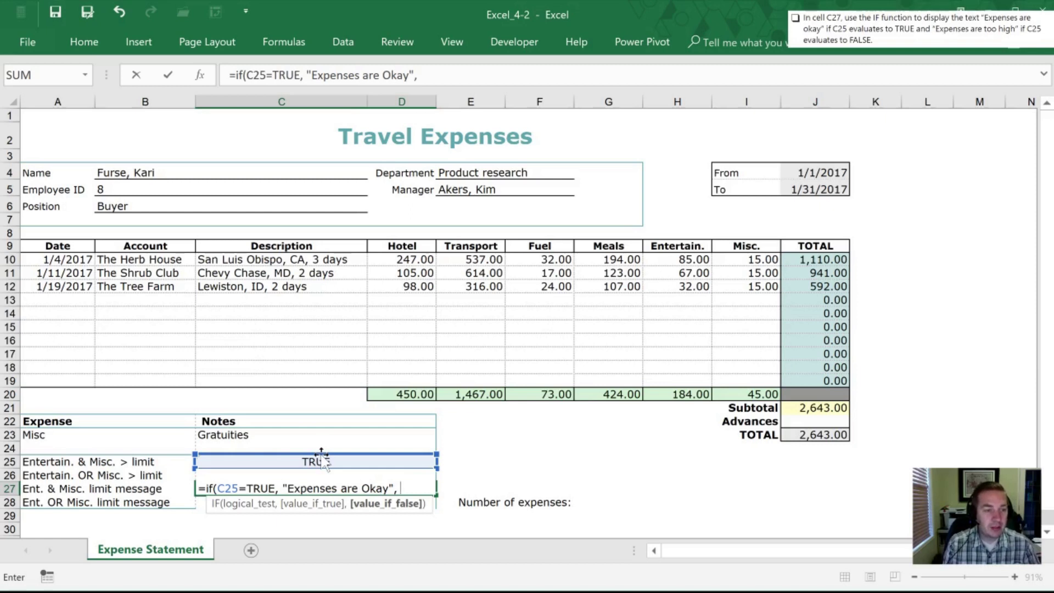
pyautogui.write('"Expen')
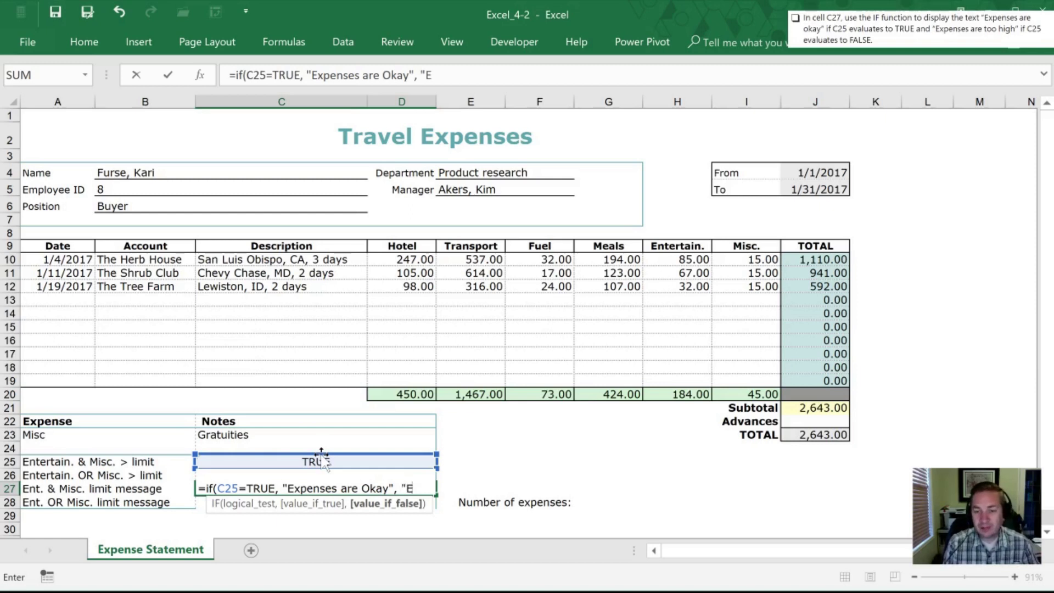
pyautogui.write('ses ar')
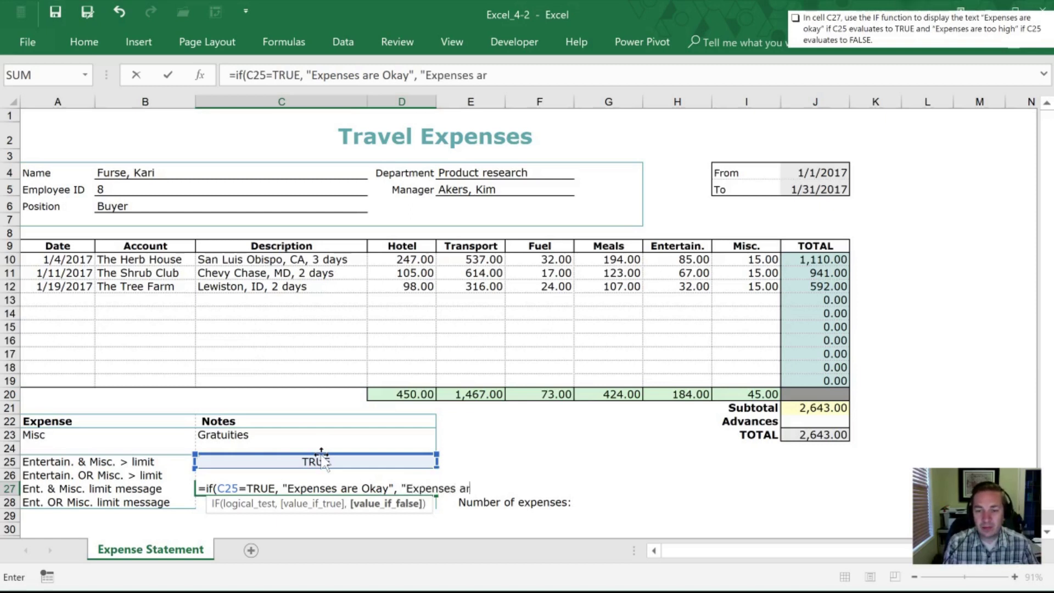
pyautogui.write('e too El')
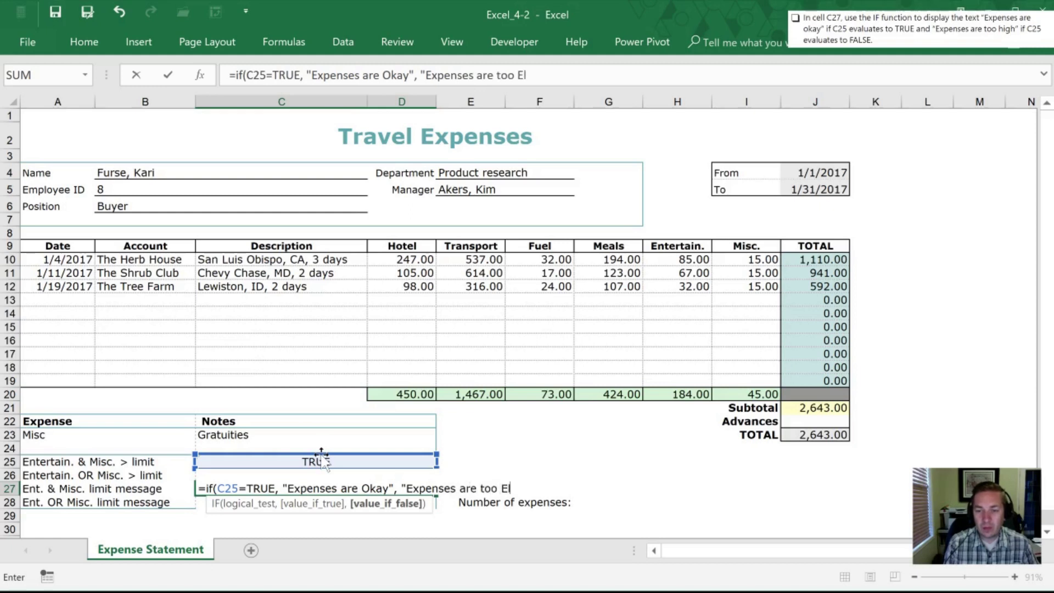
pyautogui.press('BackSpace')
pyautogui.press('BackSpace')
pyautogui.write('High')
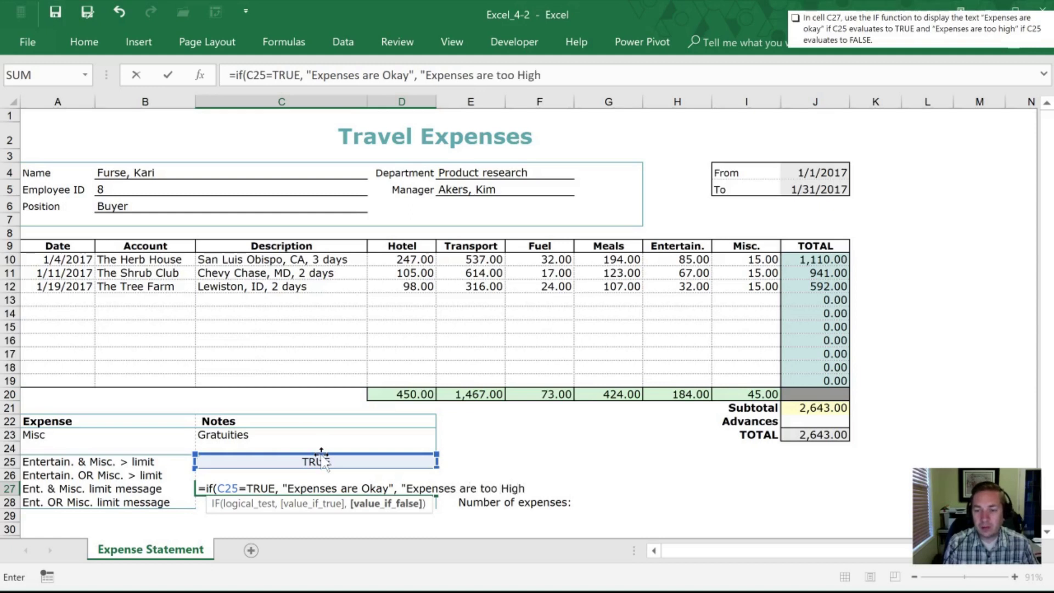
pyautogui.write('")')
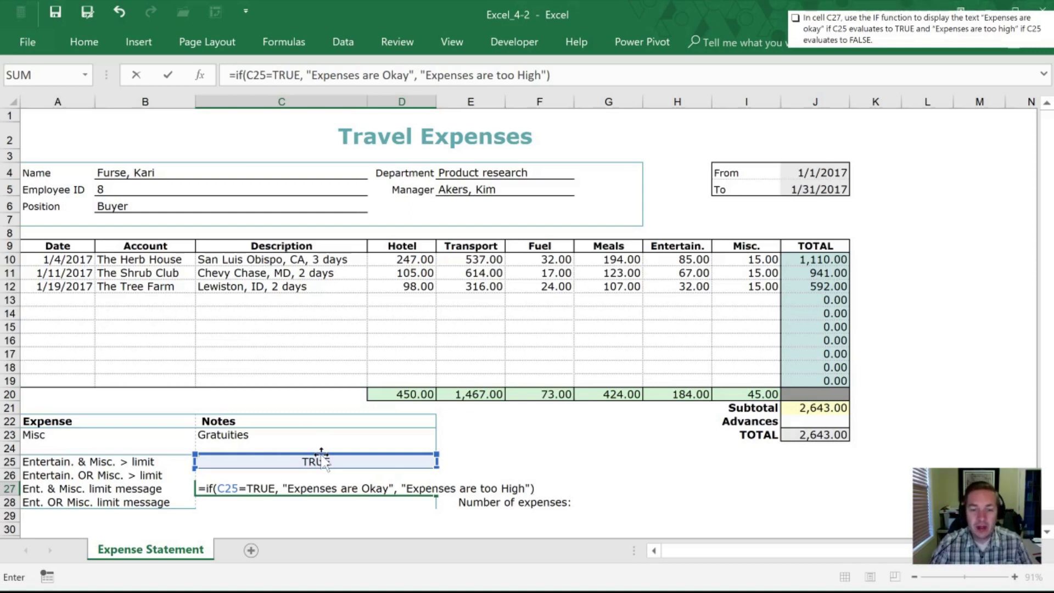
pyautogui.press('Return')
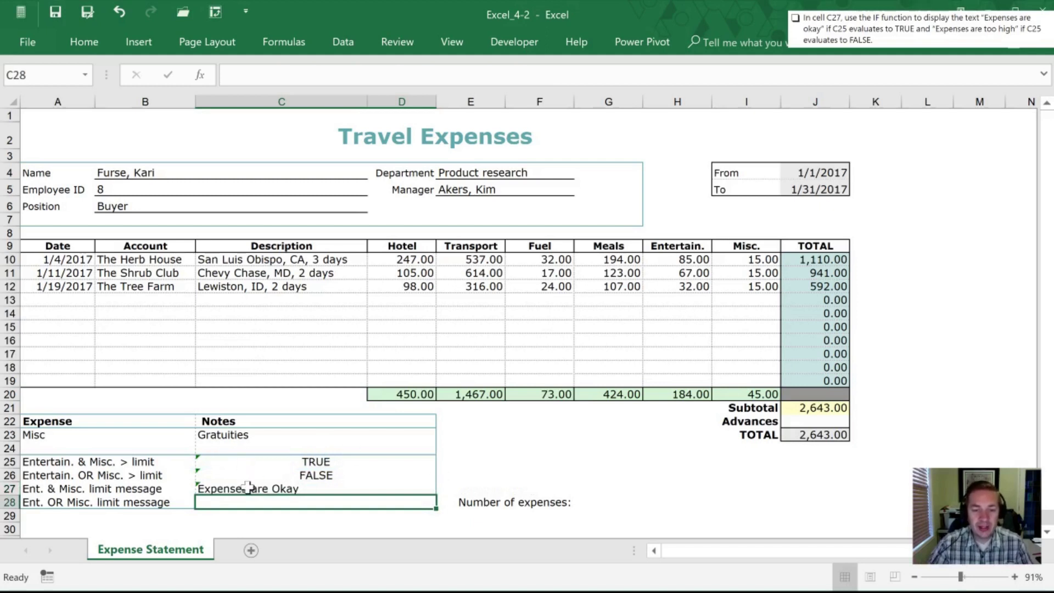
pyautogui.click(269, 462)
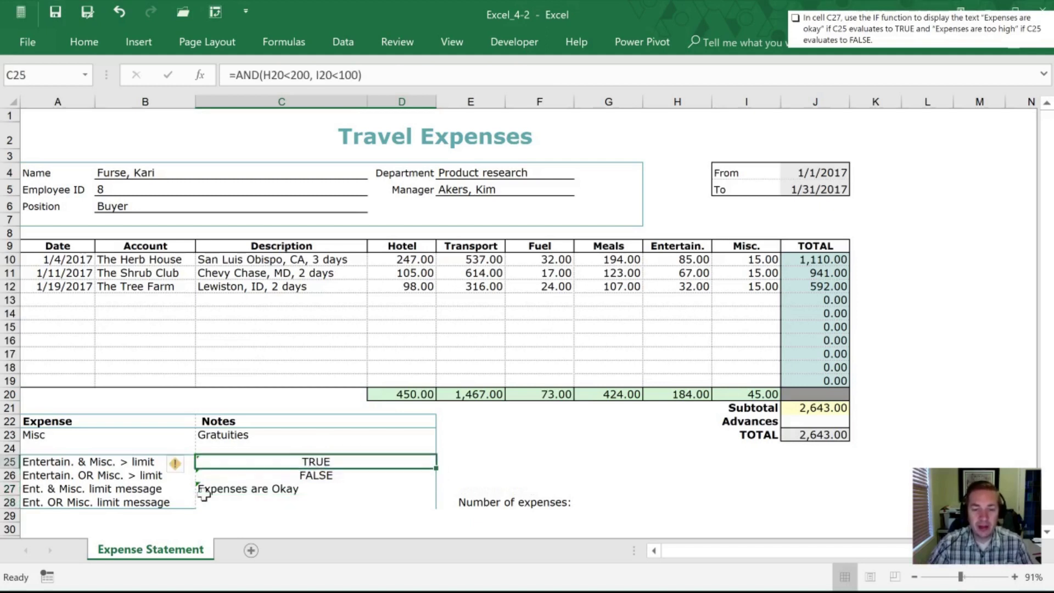
pyautogui.click(231, 501)
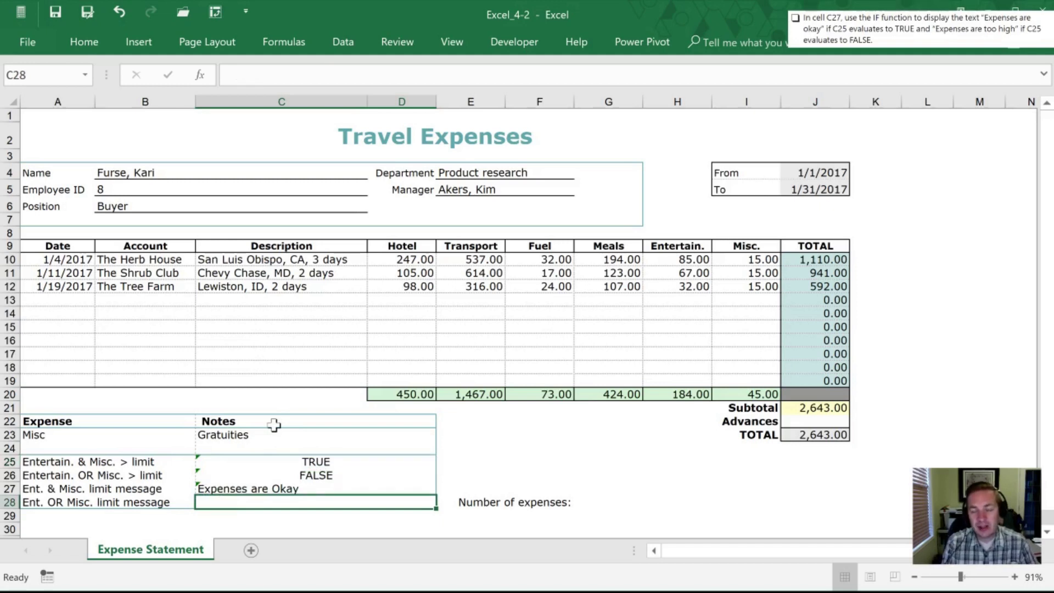
# Enter =IF(C26<>TRUE, "Expenses are Okay", "Expenses are too High") in C28.
pyautogui.write('=if(')
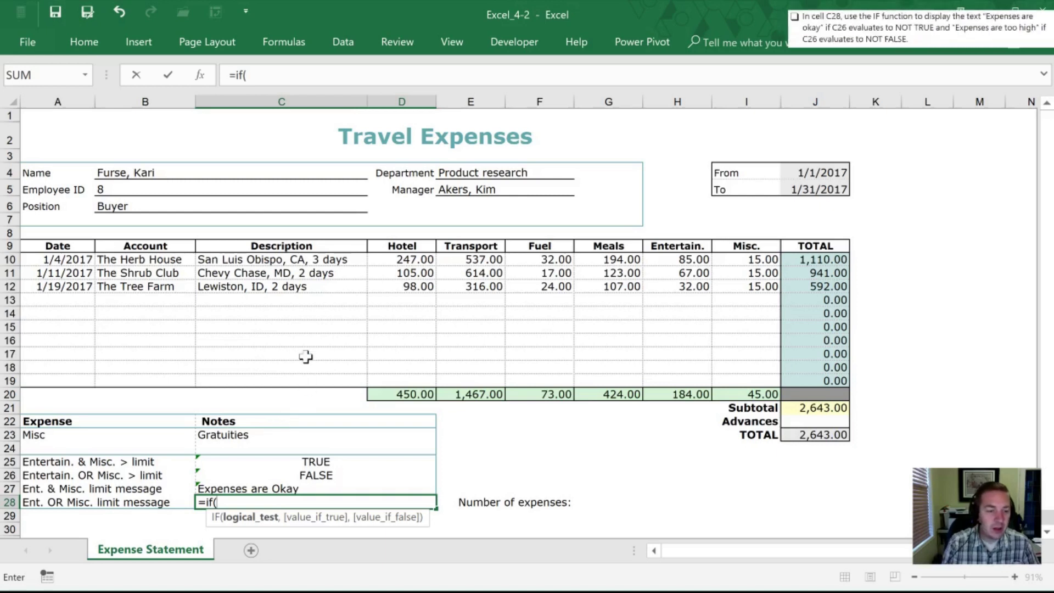
pyautogui.write('C')
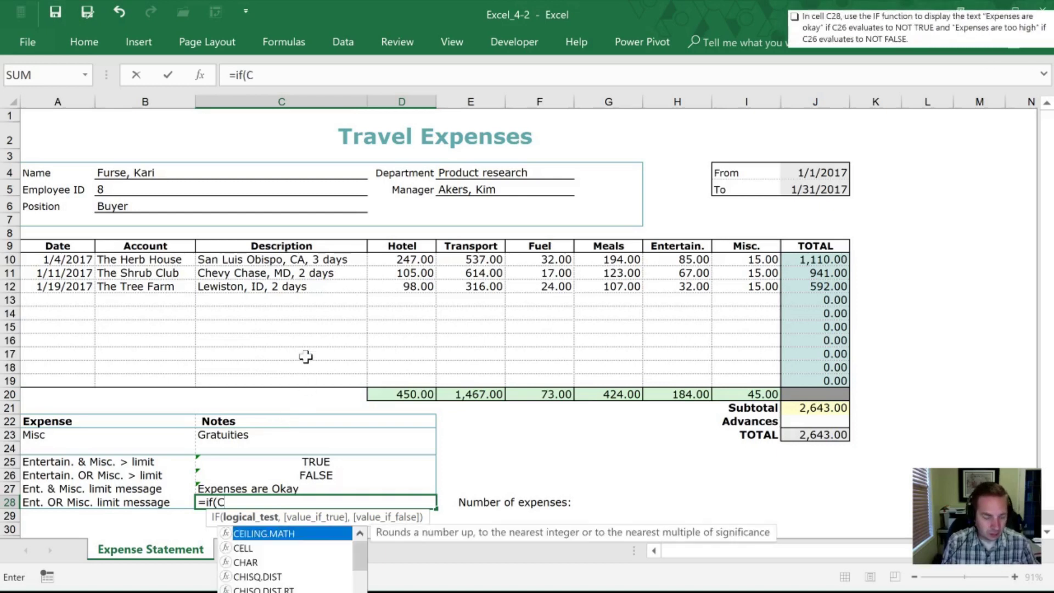
pyautogui.write('26<>')
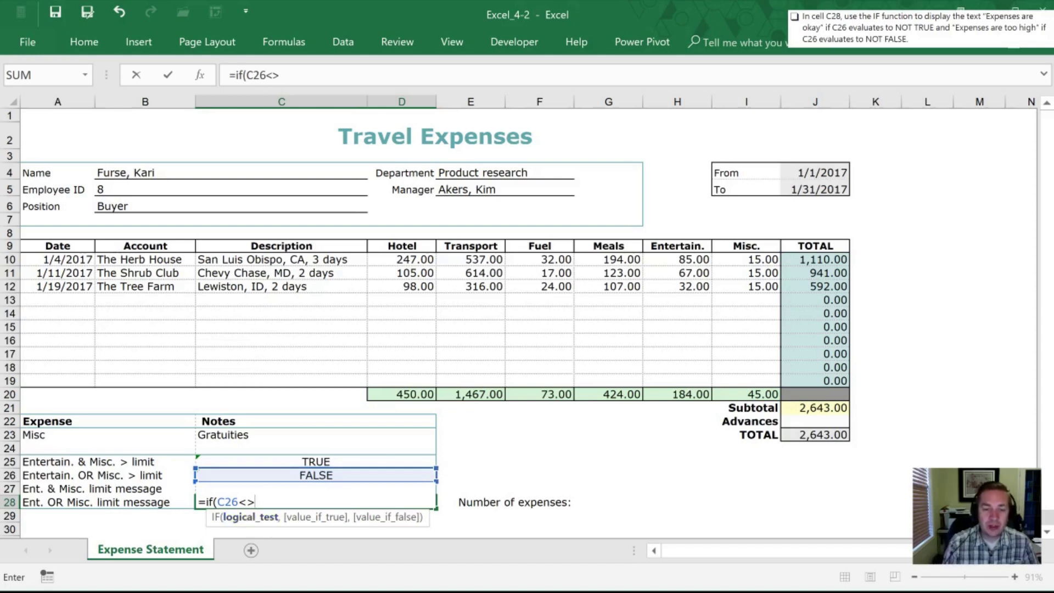
pyautogui.write('T')
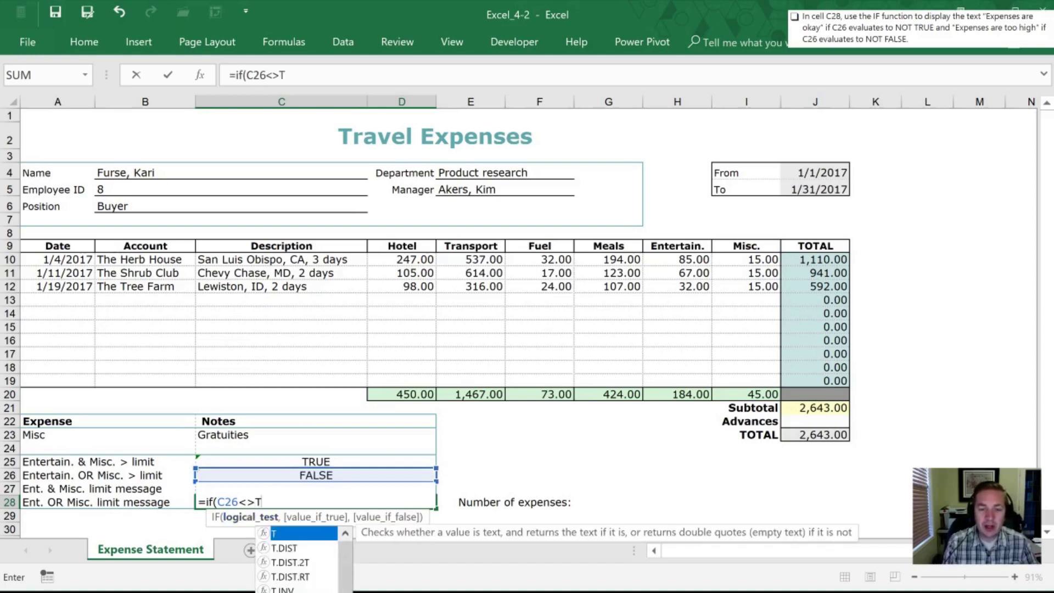
pyautogui.write('rue,')
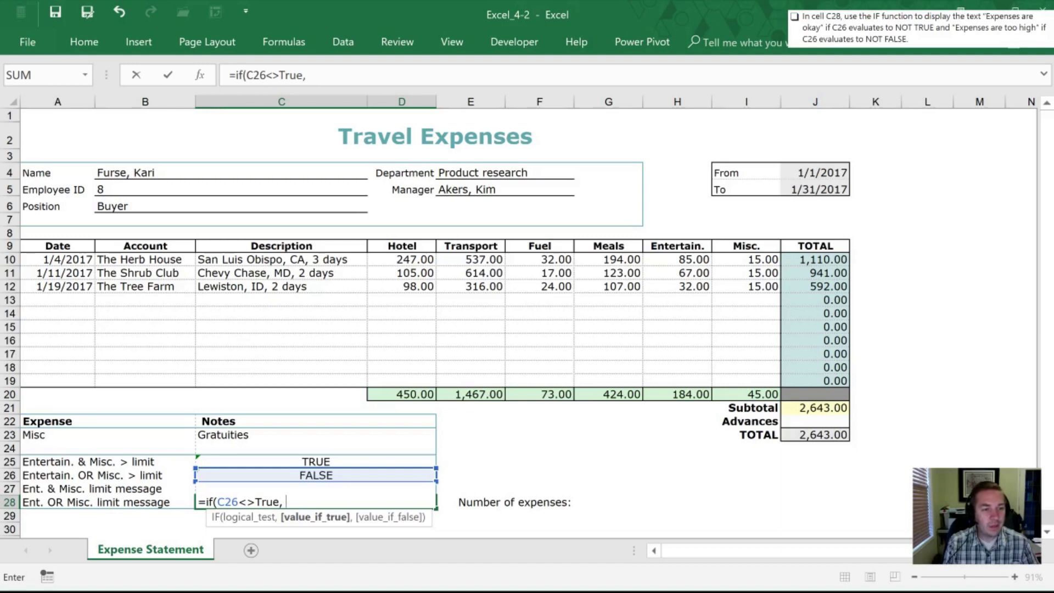
pyautogui.write('"Ex')
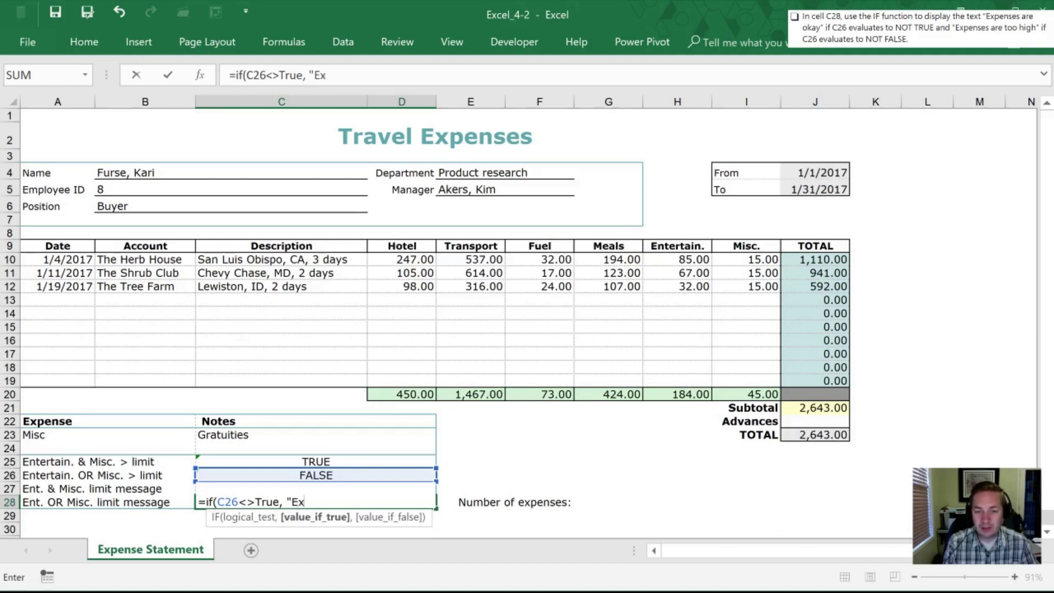
pyautogui.write('penses are Too')
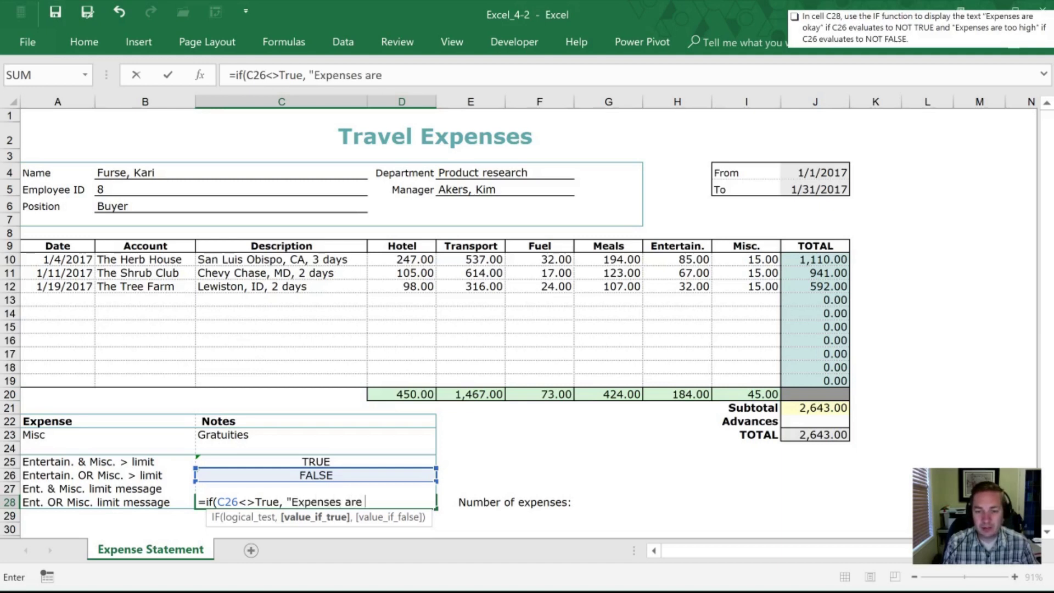
pyautogui.press('BackSpace')
pyautogui.press('BackSpace')
pyautogui.press('BackSpace')
pyautogui.write('too')
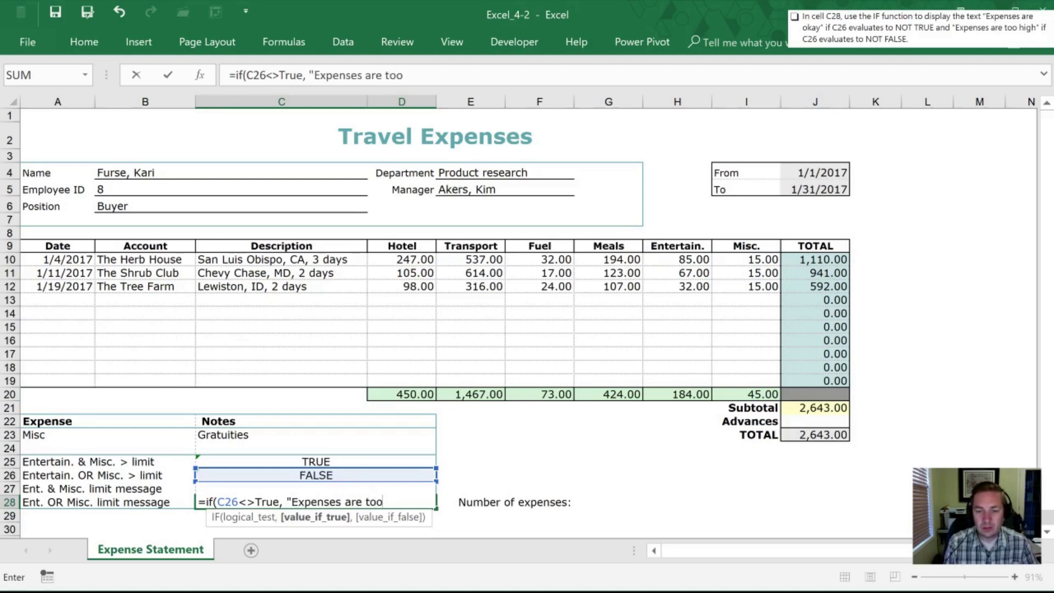
pyautogui.write(' high",')
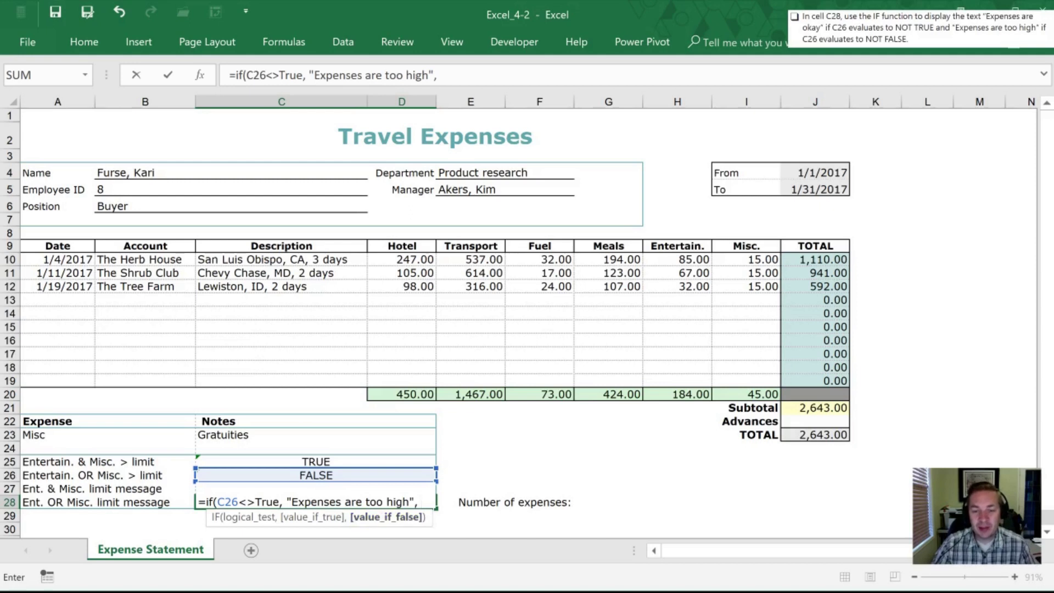
pyautogui.moveTo(362, 502); pyautogui.dragTo(410, 501)
pyautogui.press('Delete')
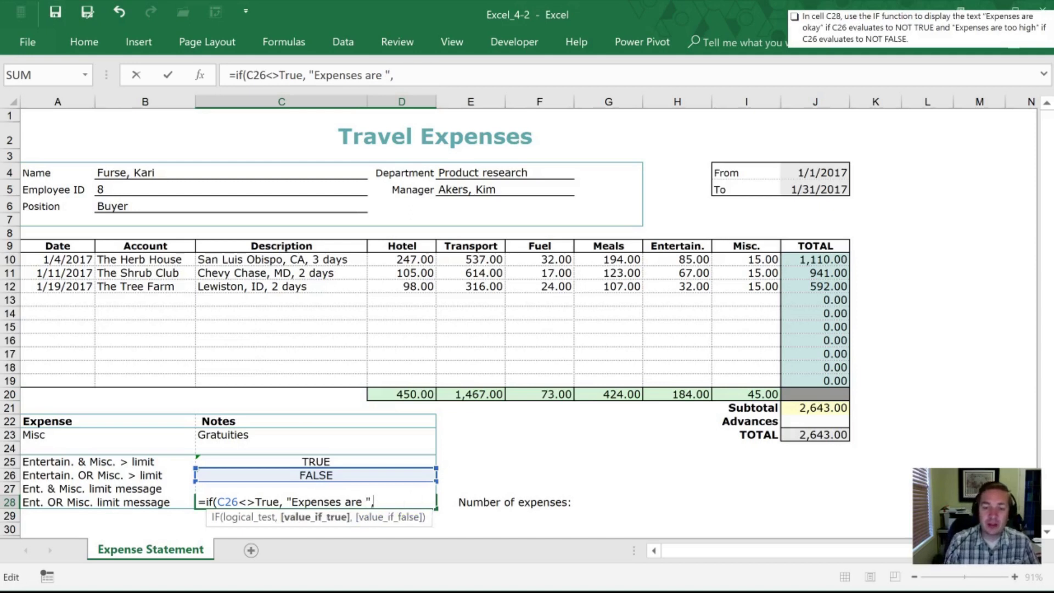
pyautogui.write('Okay",')
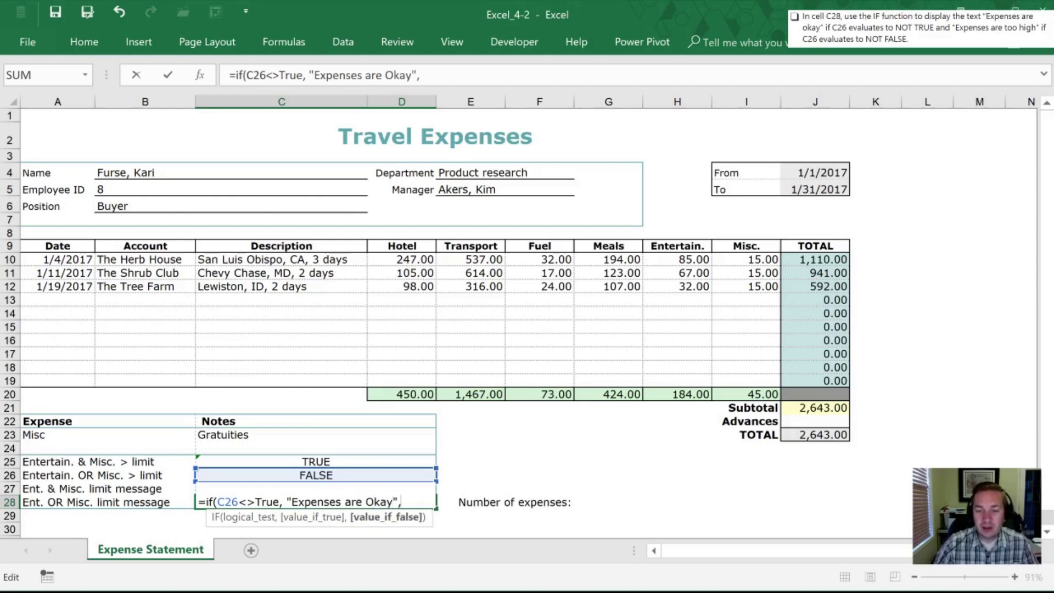
pyautogui.write(' "')
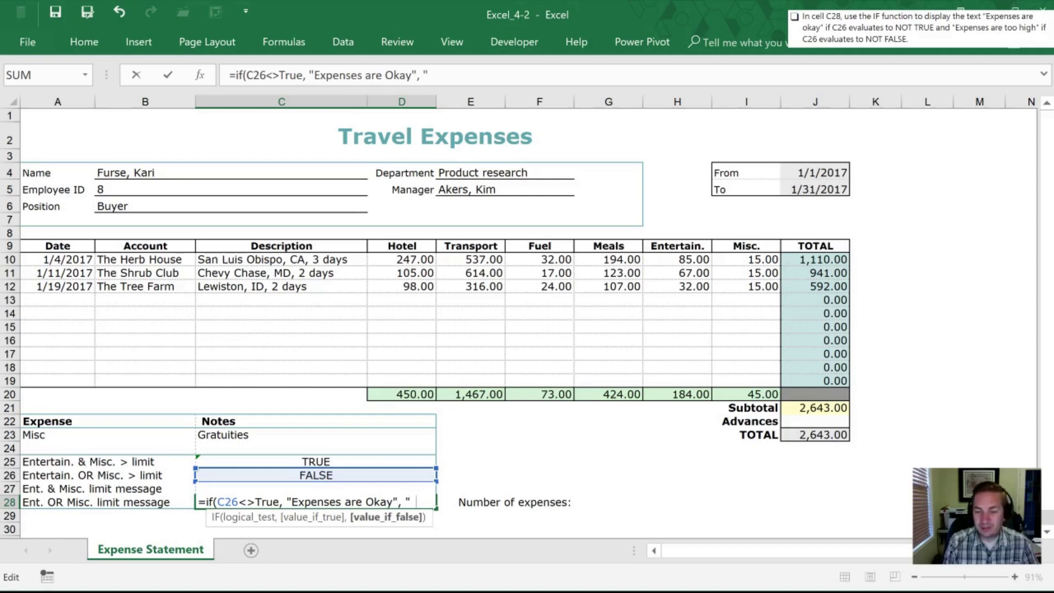
pyautogui.write('Expenses ar')
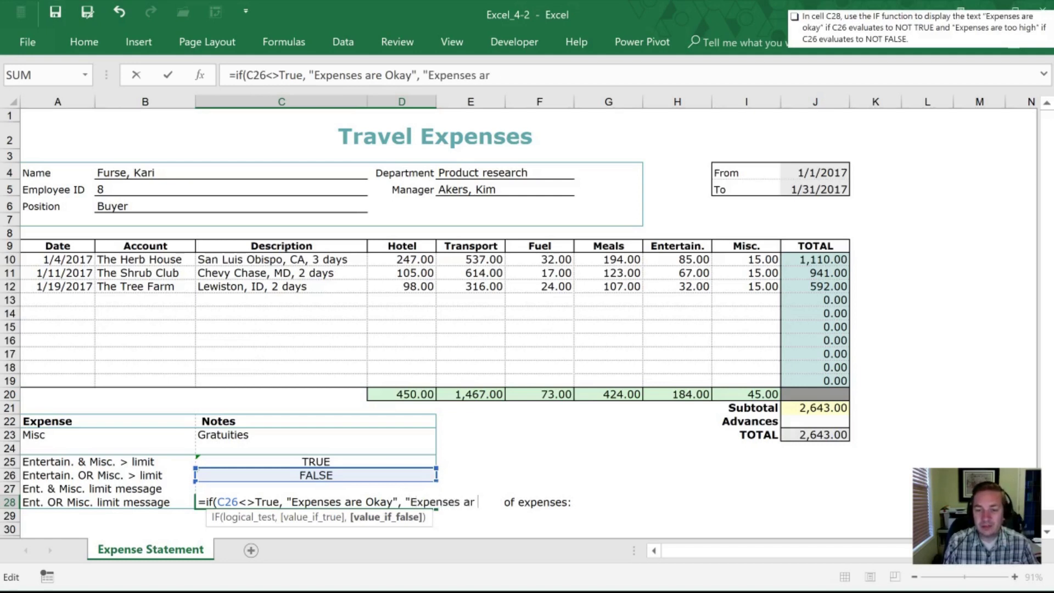
pyautogui.write('e too Hi')
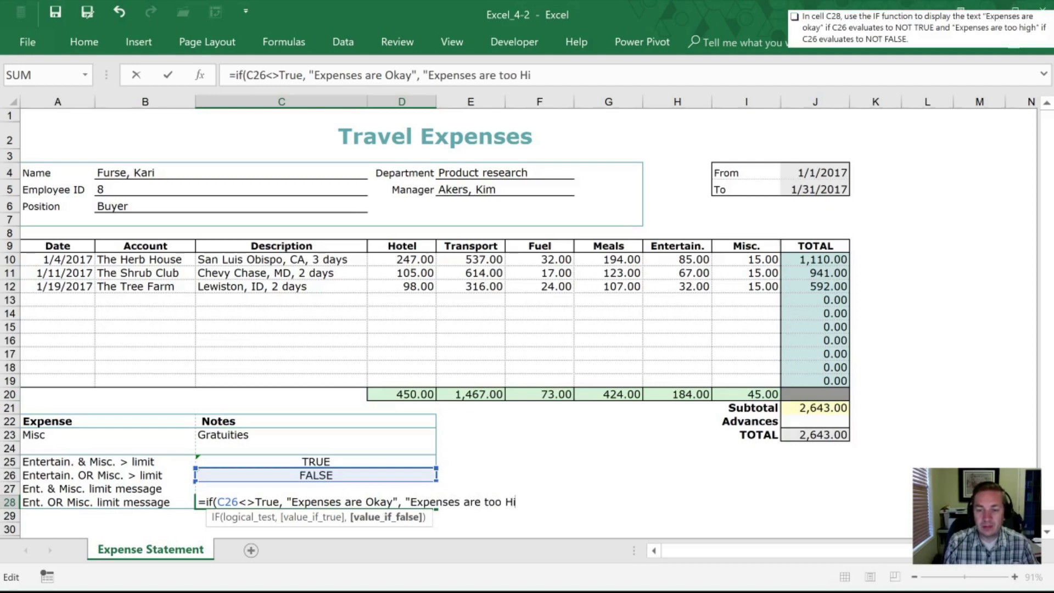
pyautogui.write('gh")')
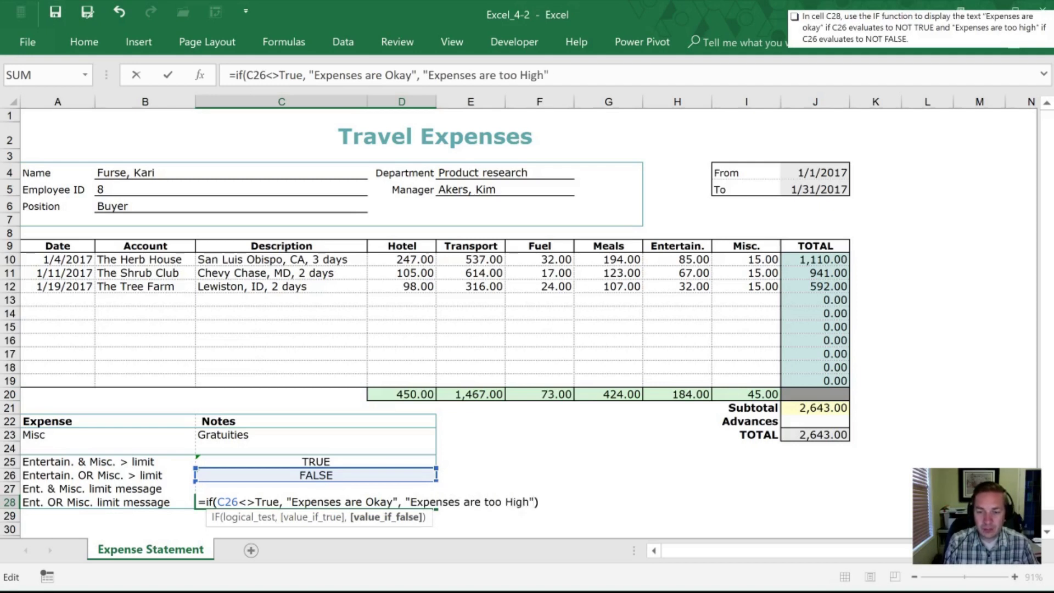
pyautogui.press('Return')
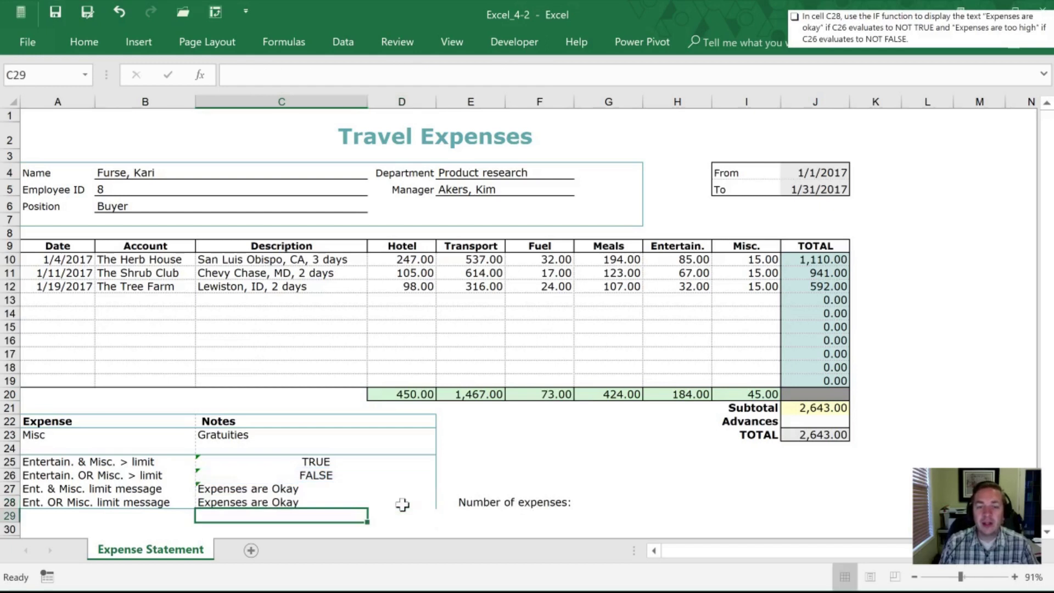
pyautogui.click(403, 504)
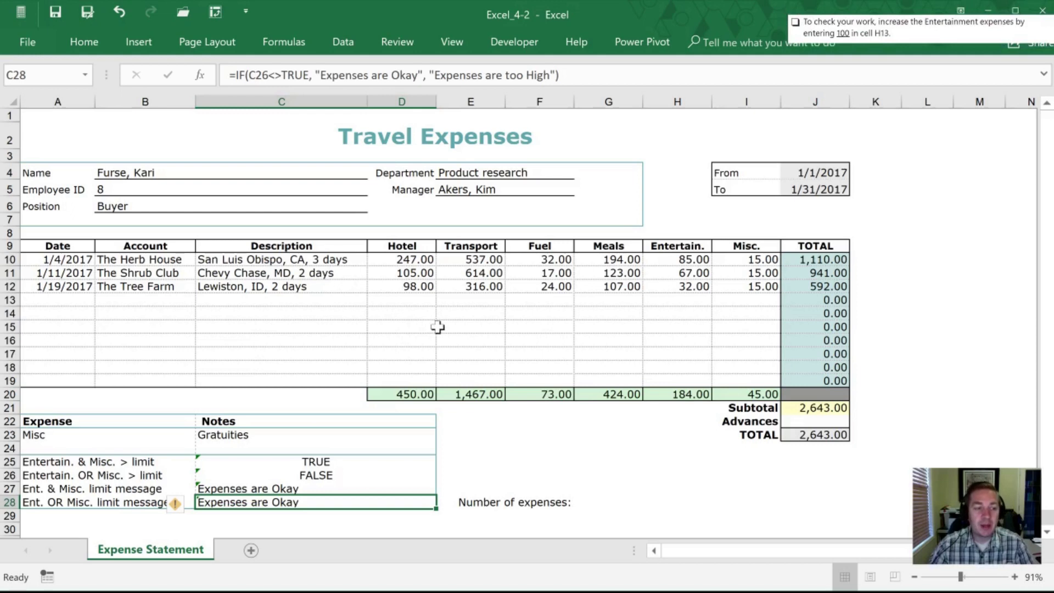
# Type a test value of 100 into Entertainment cell H13.
pyautogui.click(557, 326)
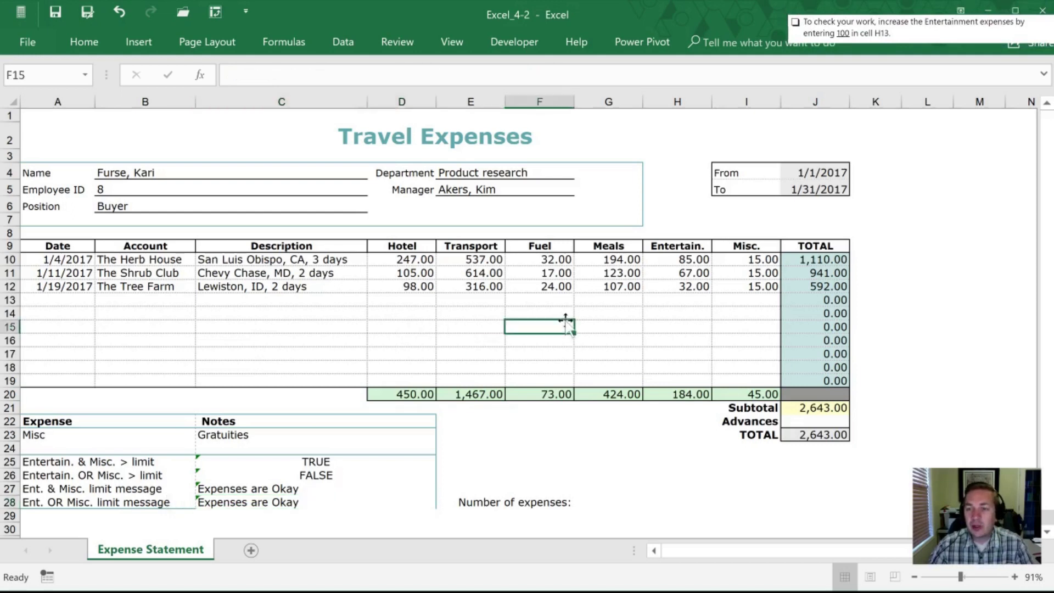
pyautogui.click(669, 299)
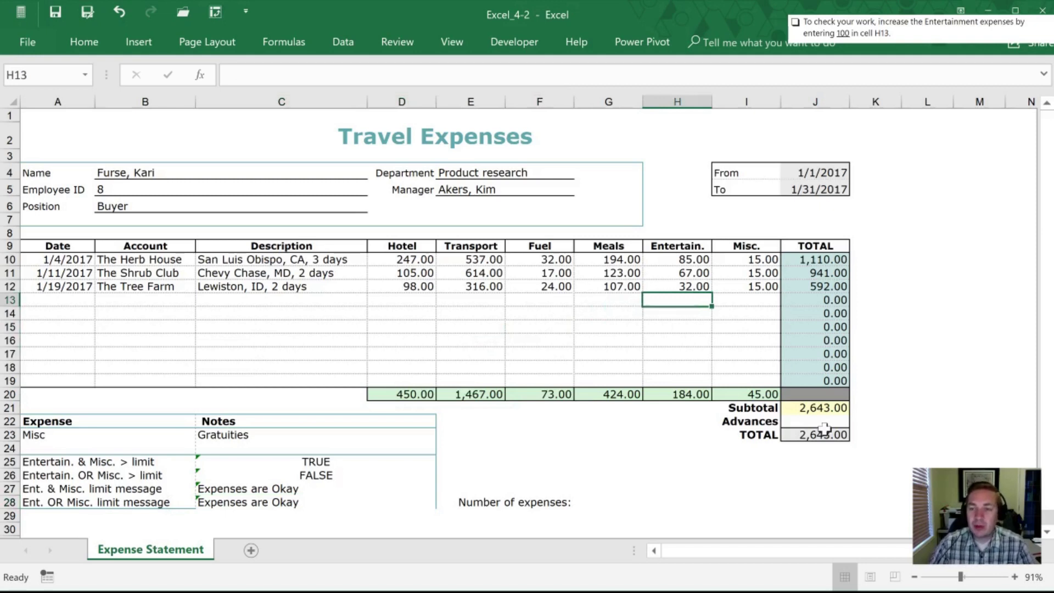
pyautogui.write('100')
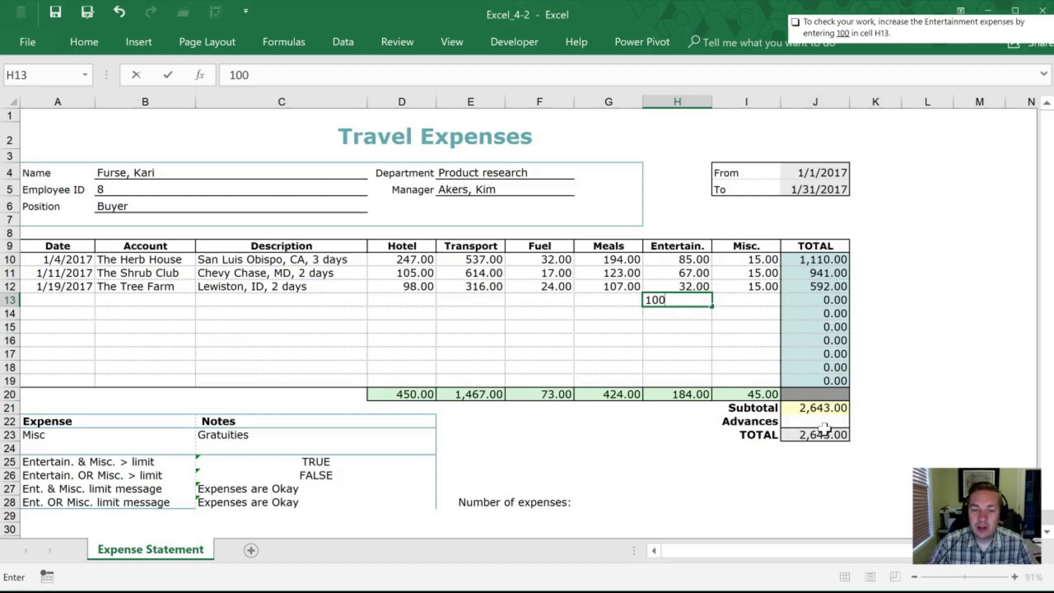
pyautogui.press('Return')
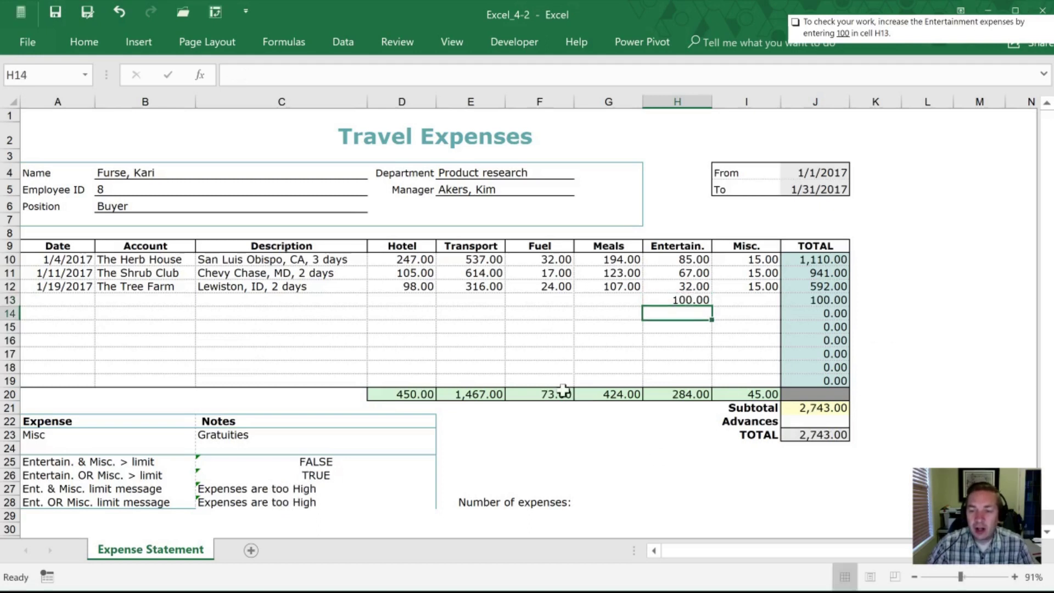